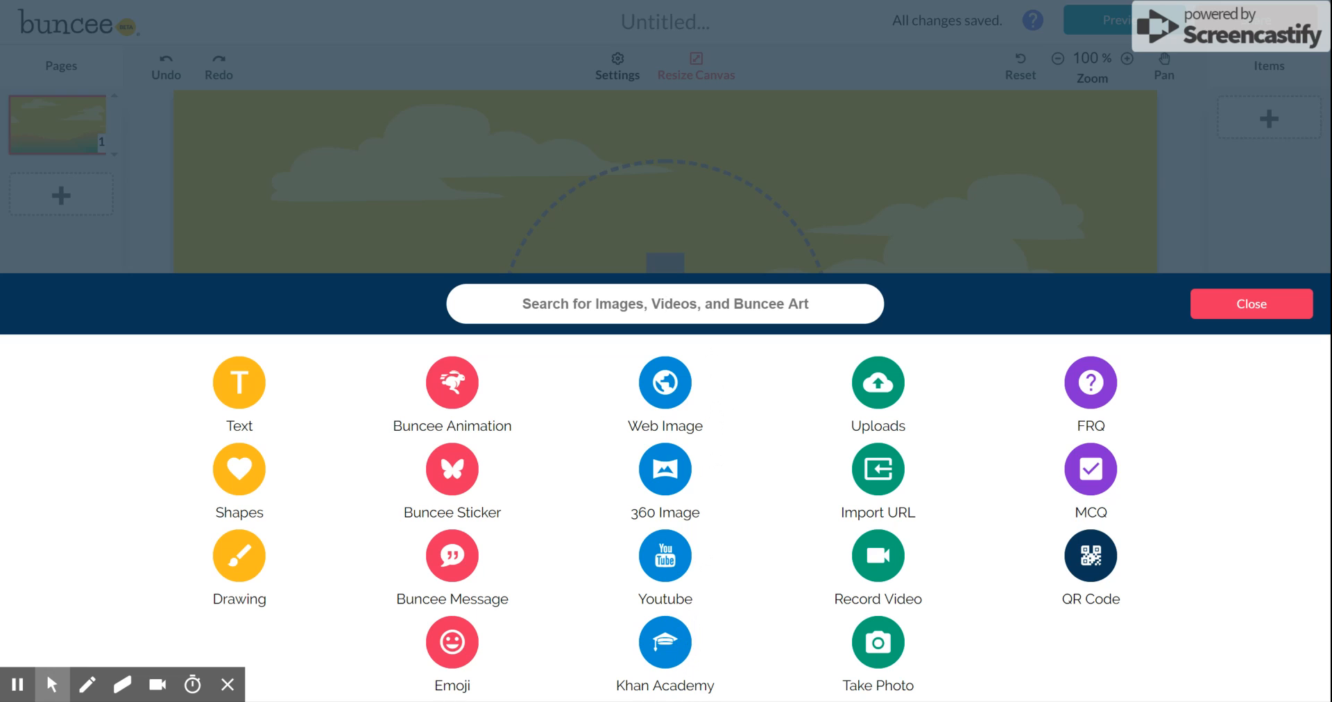
Add the Buncee logo from the newly added Buncee Animations to the page
click(451, 382)
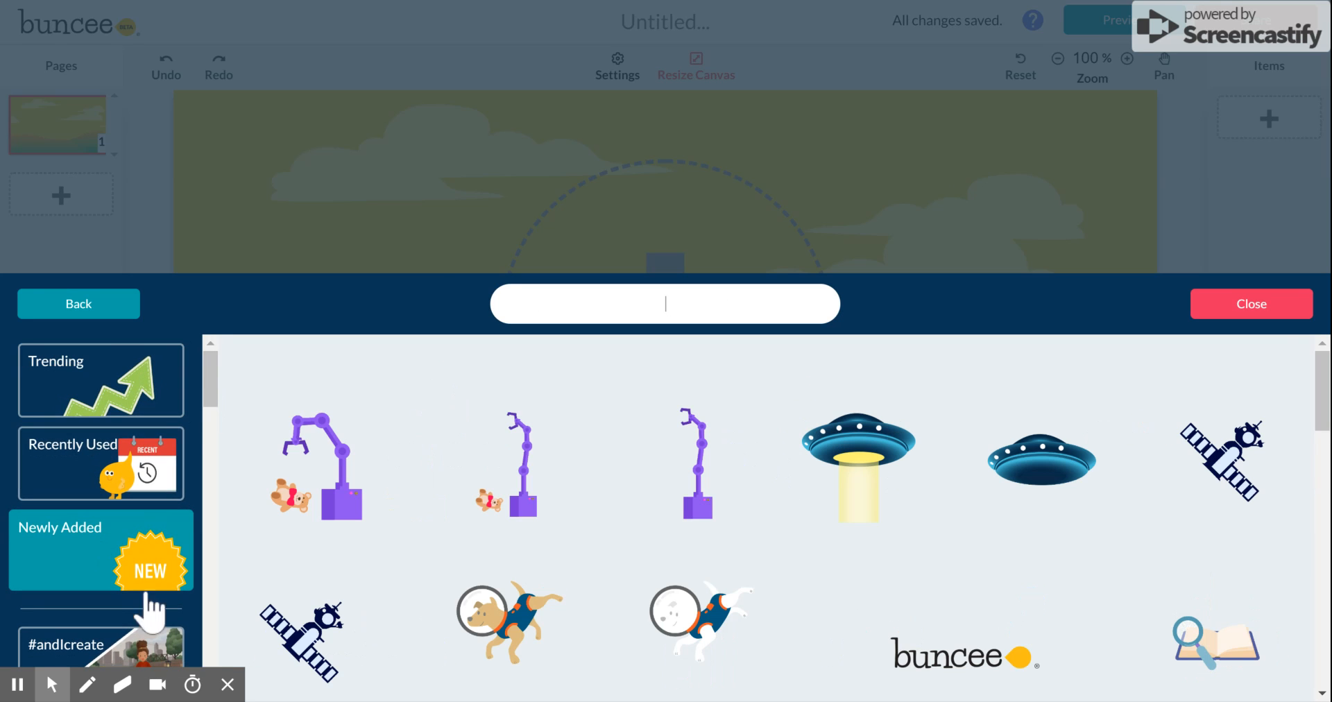
drag(976, 598, 1012, 484)
drag(989, 582, 816, 290)
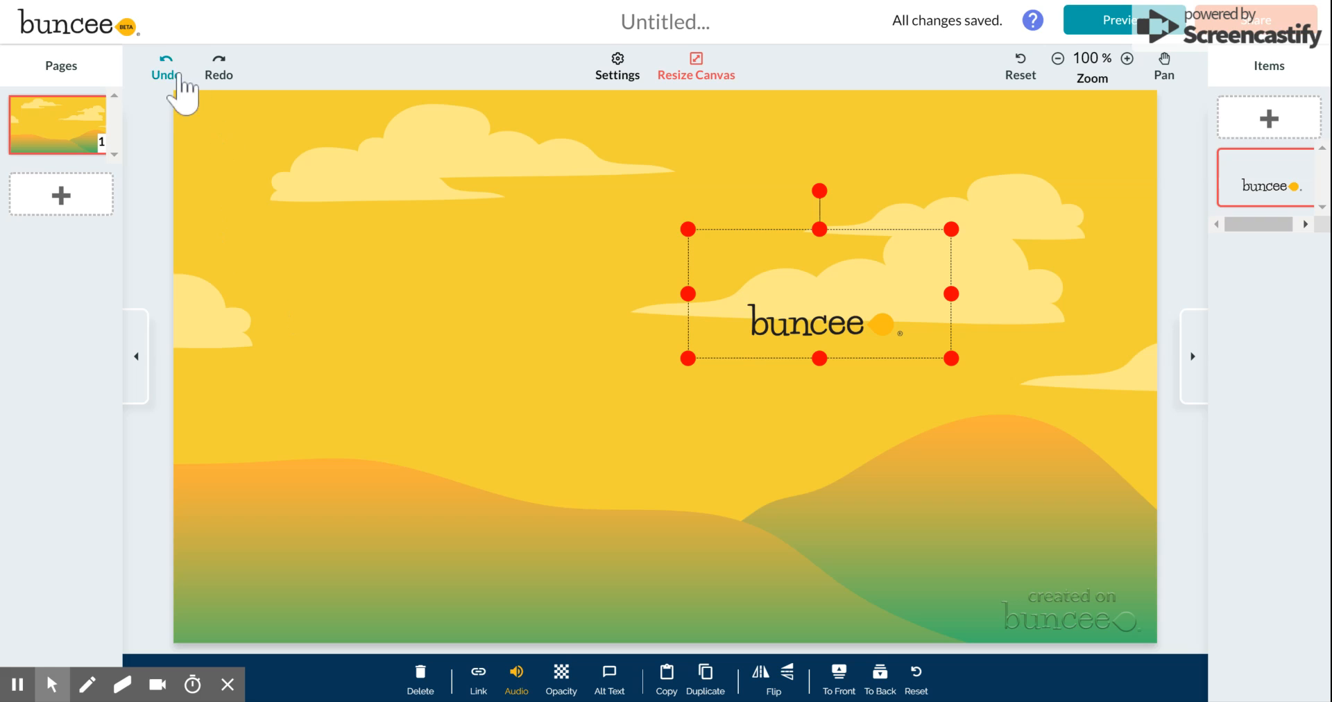
Delete the Buncee logo animation from the page and confirm the deletion
click(422, 676)
click(787, 405)
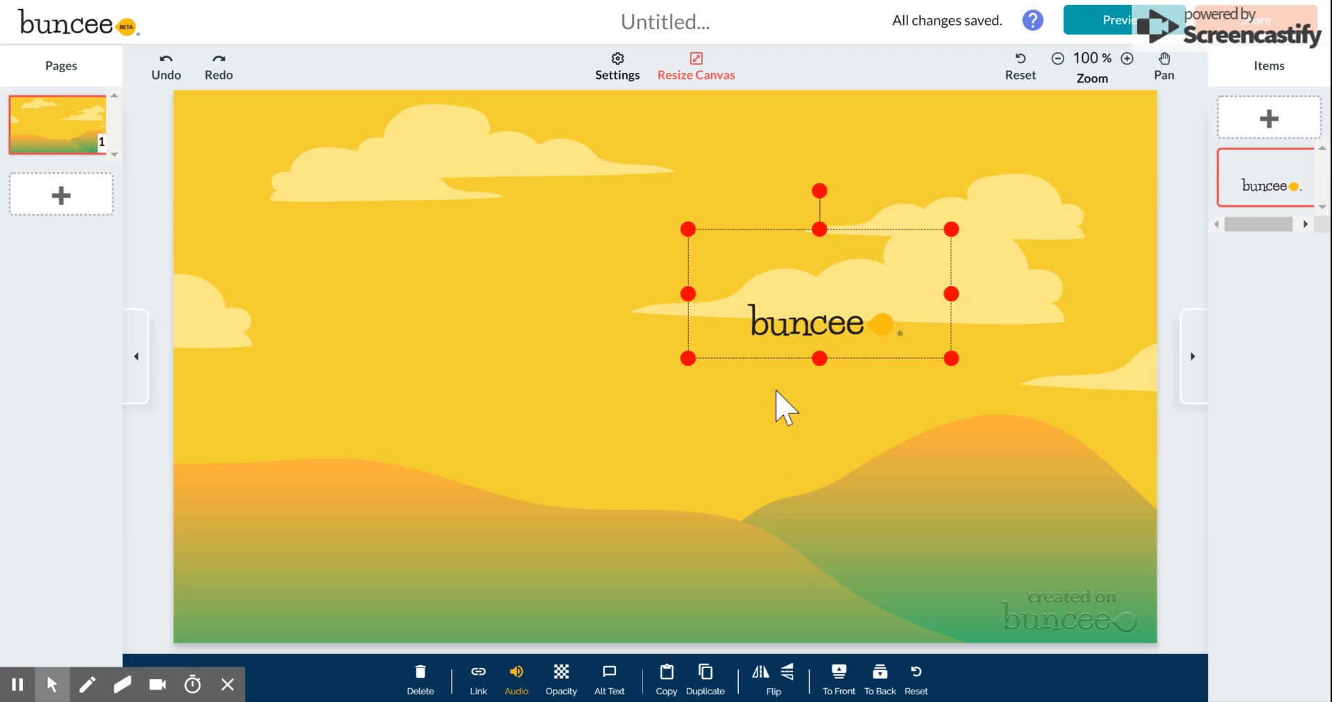
click(424, 681)
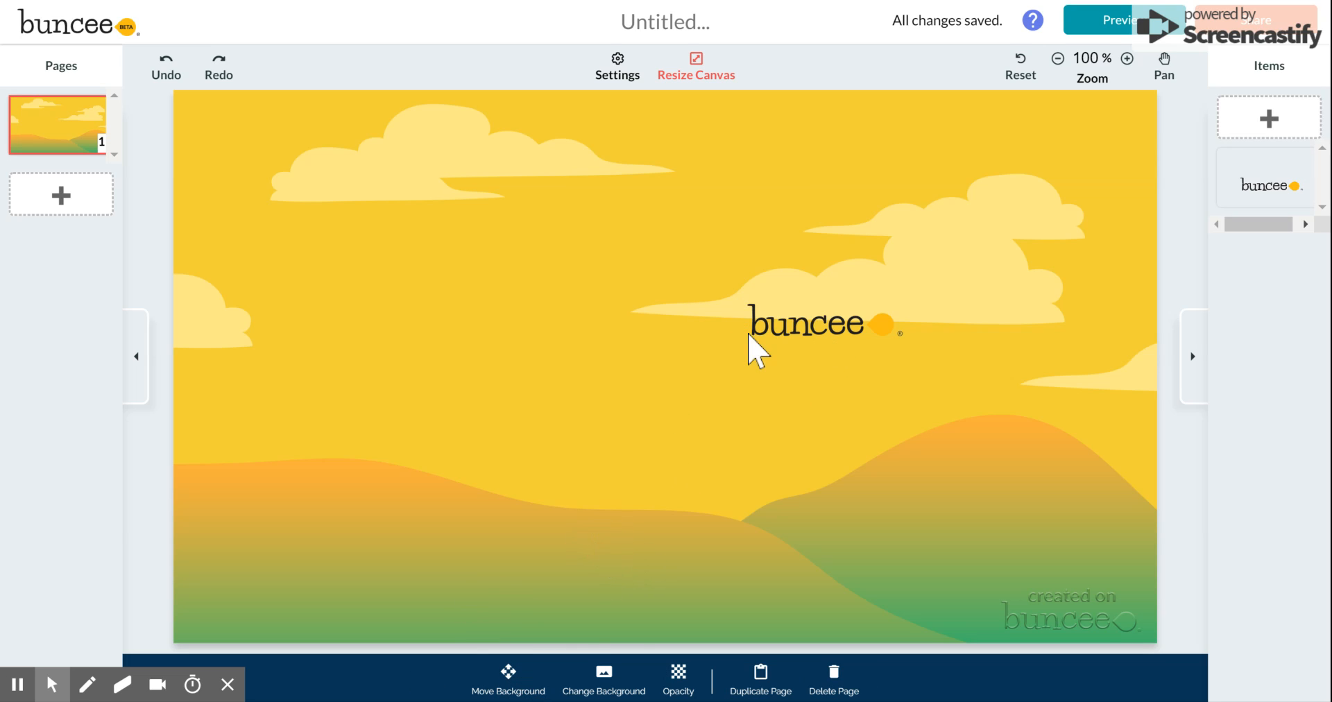
click(794, 323)
click(422, 681)
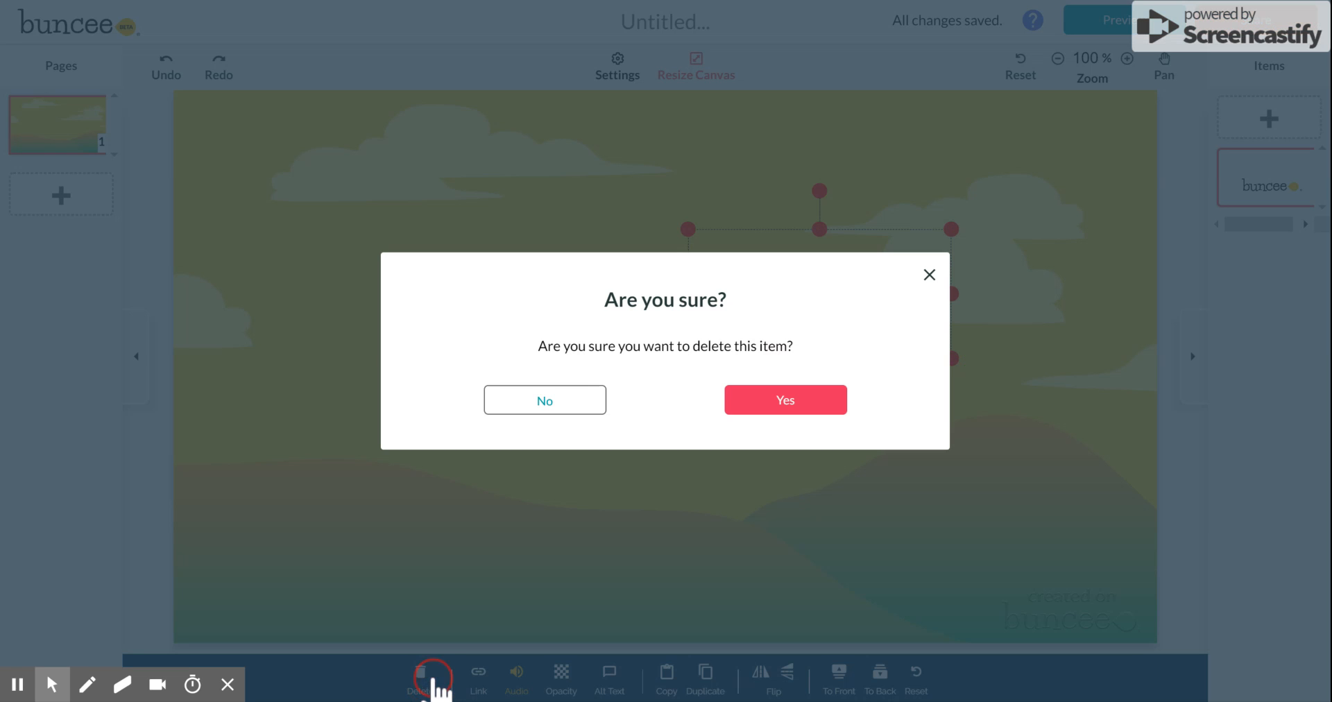
click(766, 409)
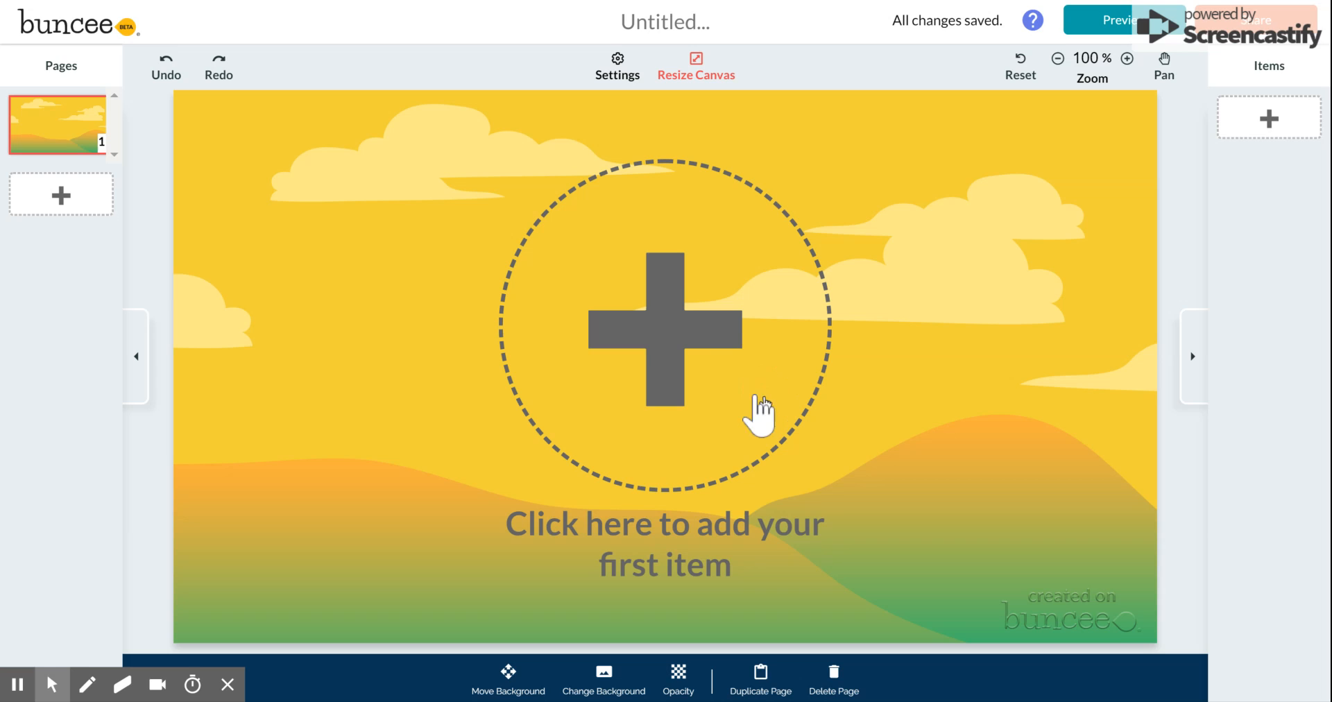
Search the item library for "book" and look through the matching Buncee art without adding anything
click(699, 313)
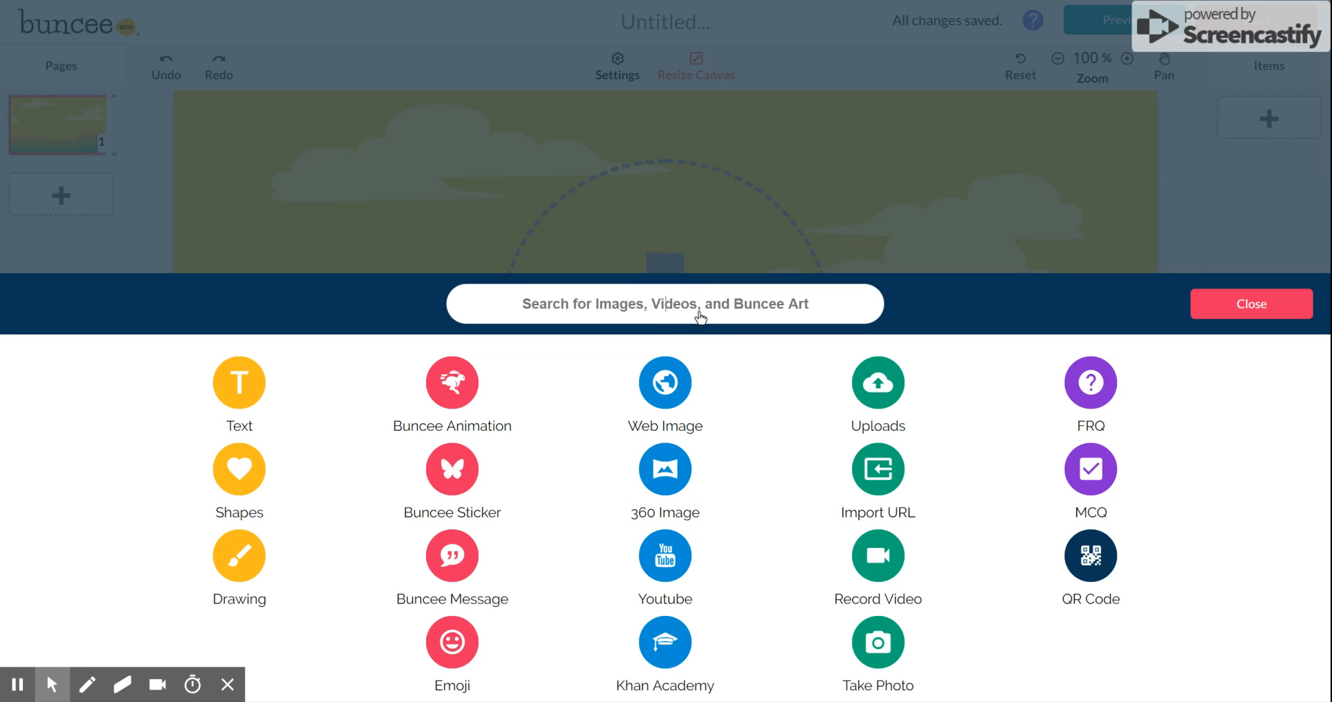
click(641, 307)
text(book)
key(Return)
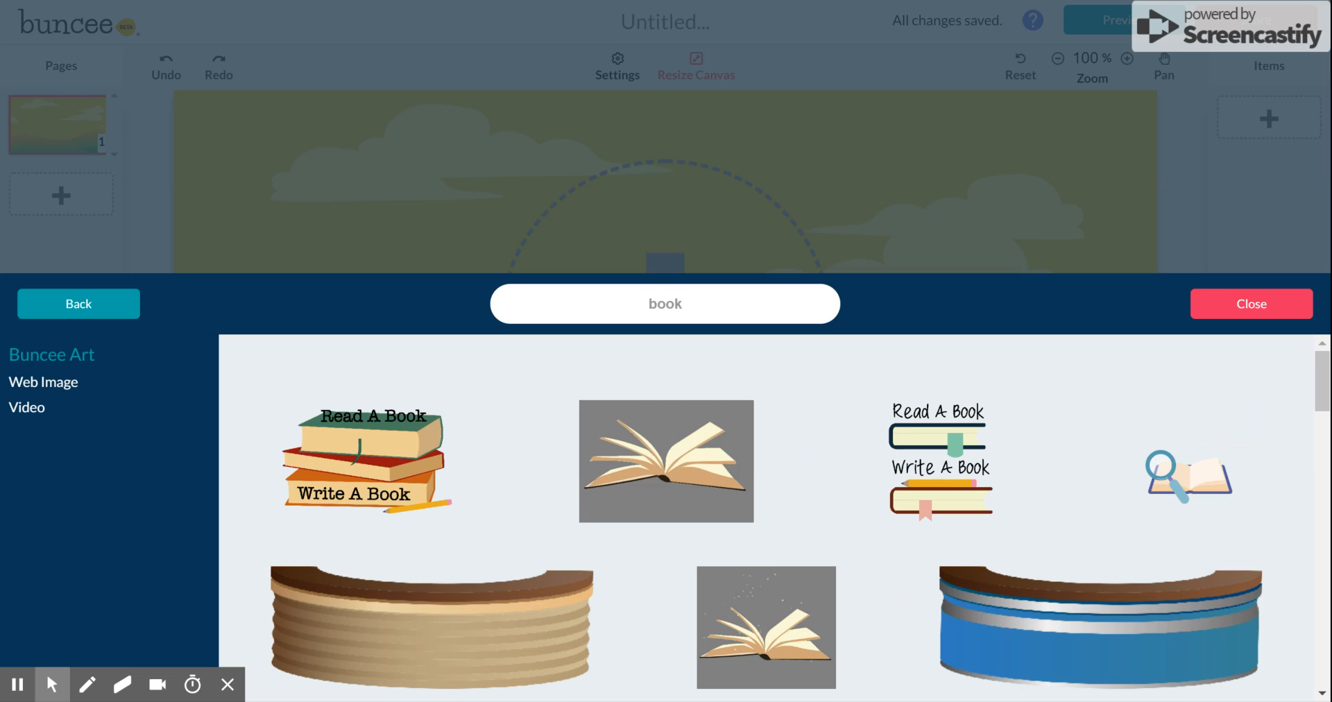
scroll(1105, 511, down, 3)
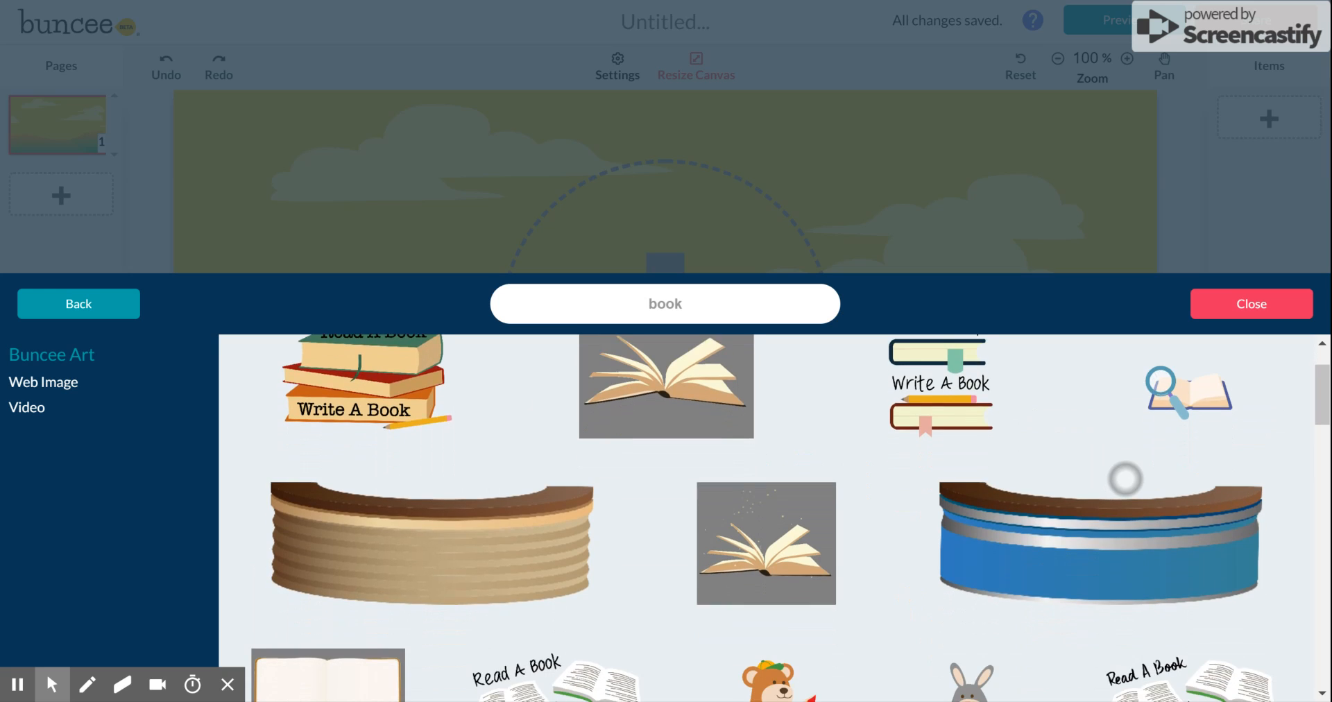
scroll(1033, 645, down, 4)
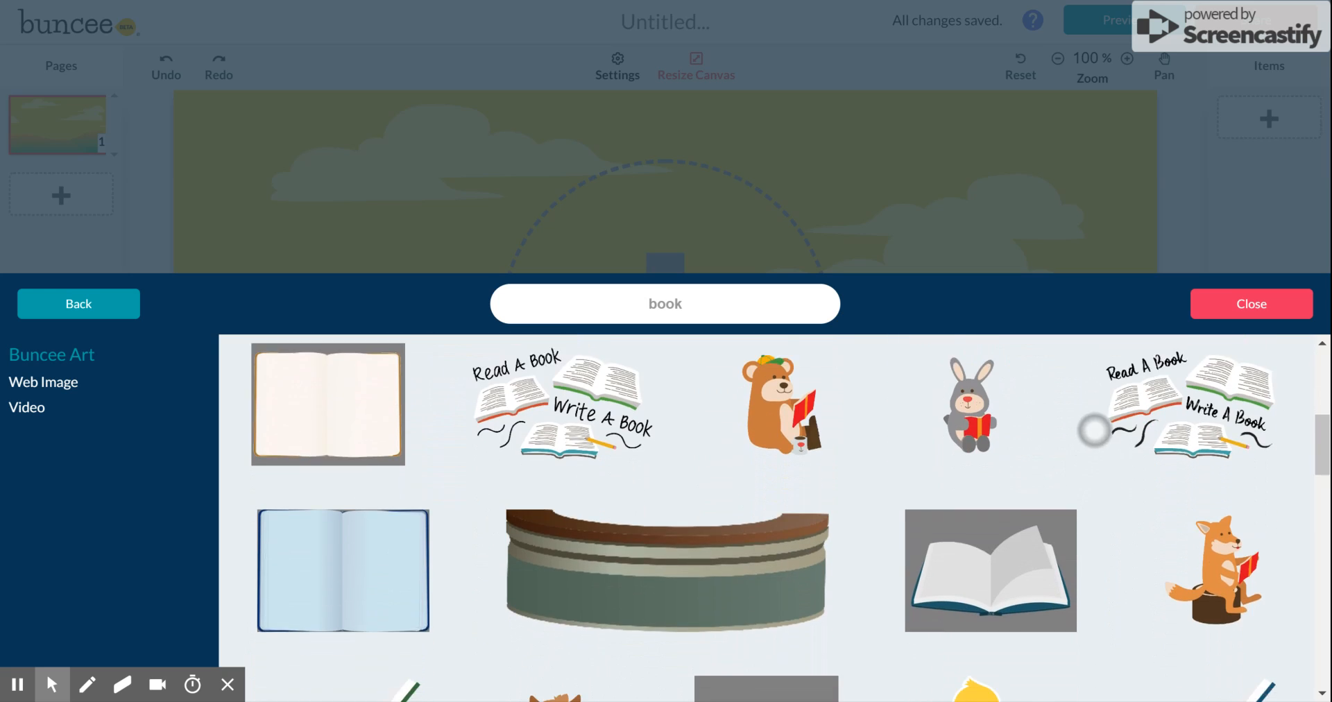
drag(1034, 645, 1016, 692)
drag(984, 650, 1084, 364)
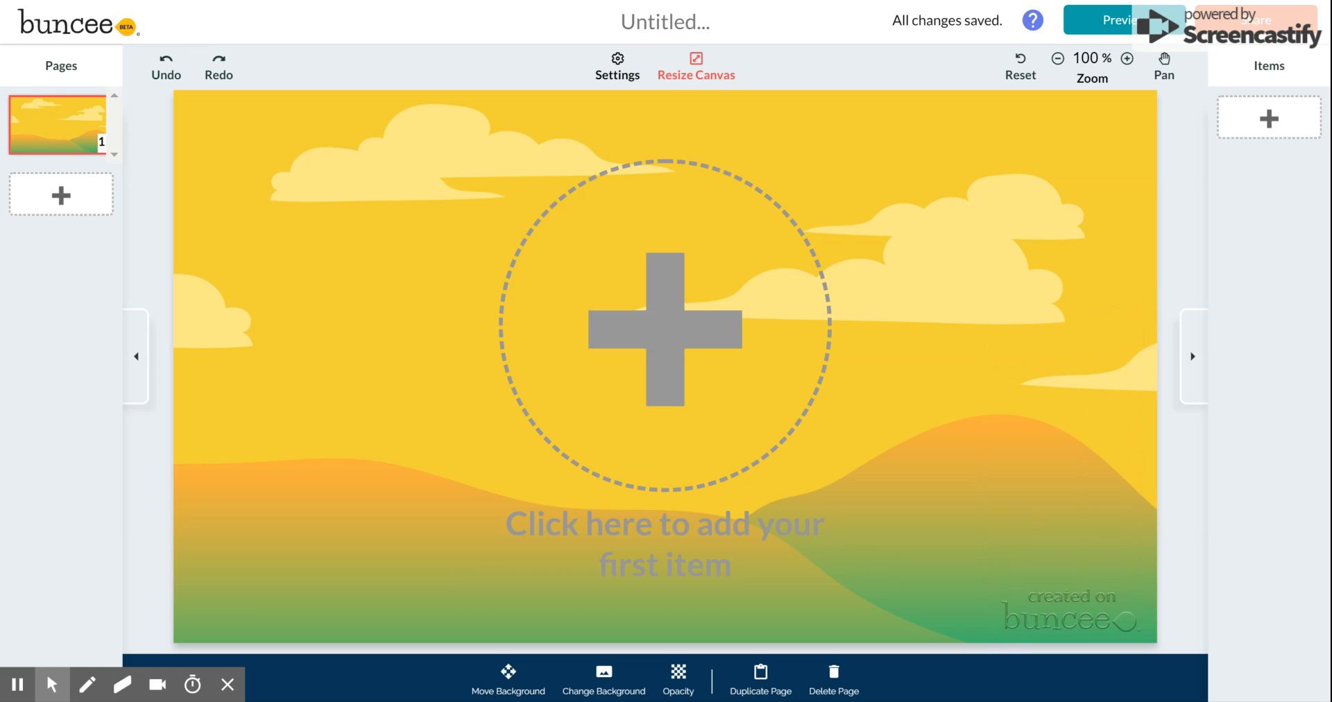
Undo the logo's deletion, and redo it to clear the page again
click(164, 74)
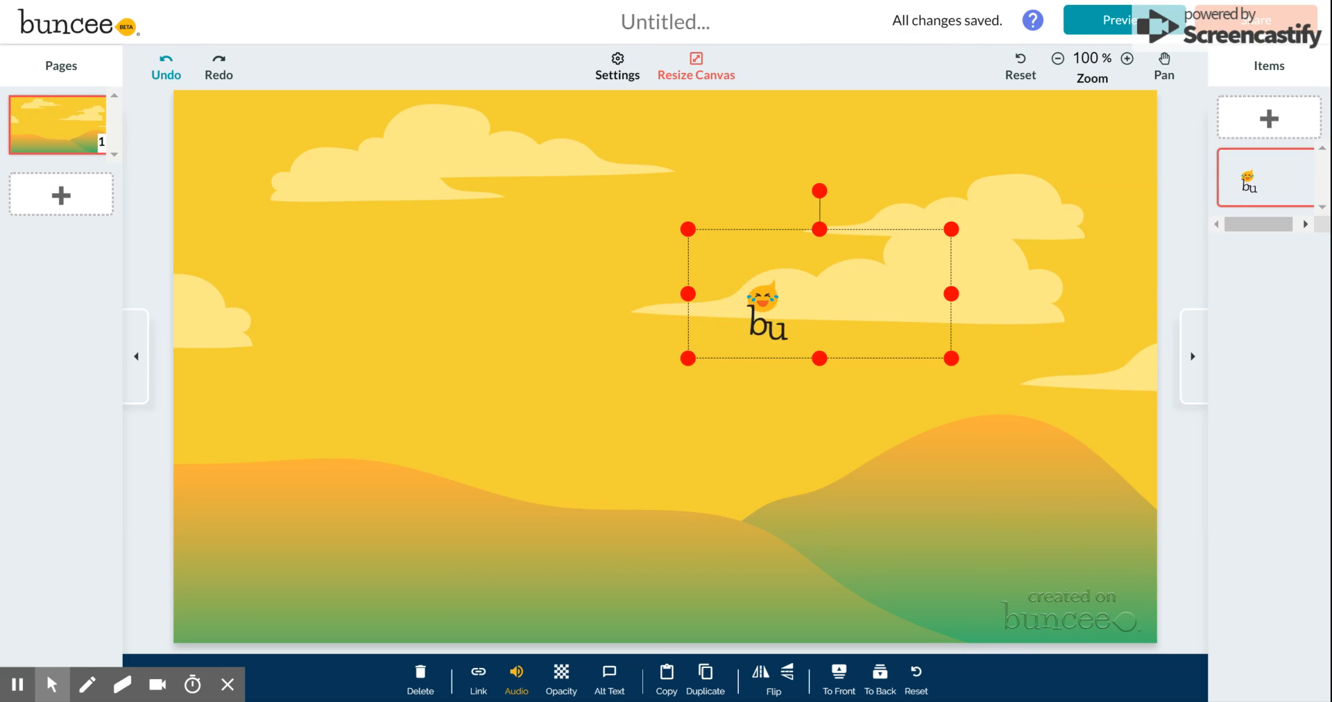
click(220, 73)
click(221, 74)
Search the item library for "mountain" and add the sitting black dog and the hiker in the red hat to the page
click(655, 333)
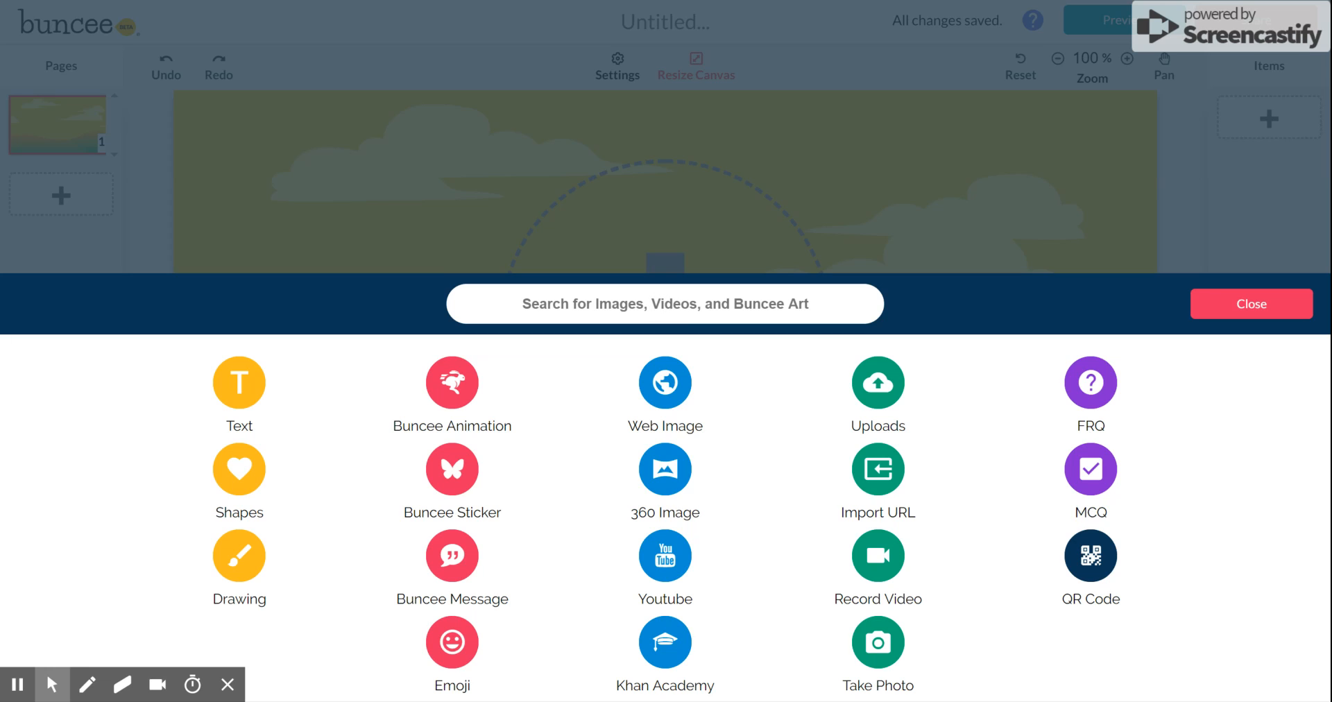
text(mountain)
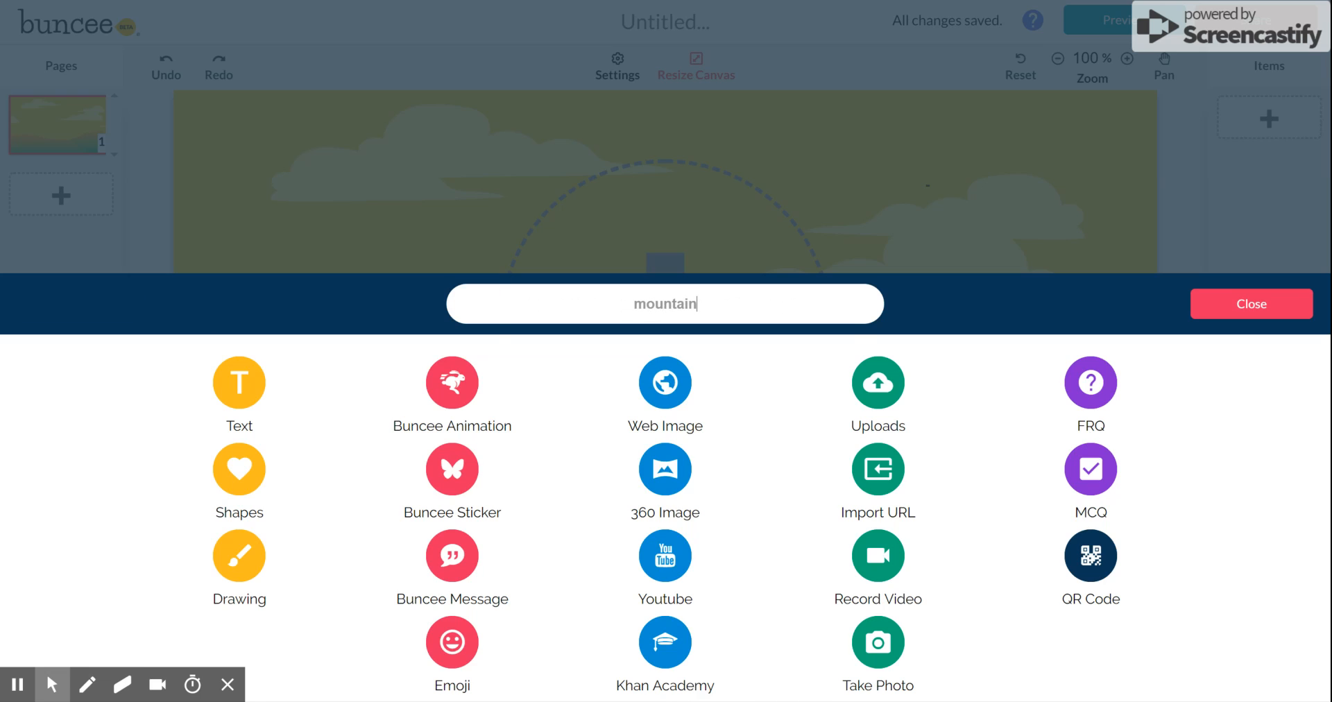
key(Return)
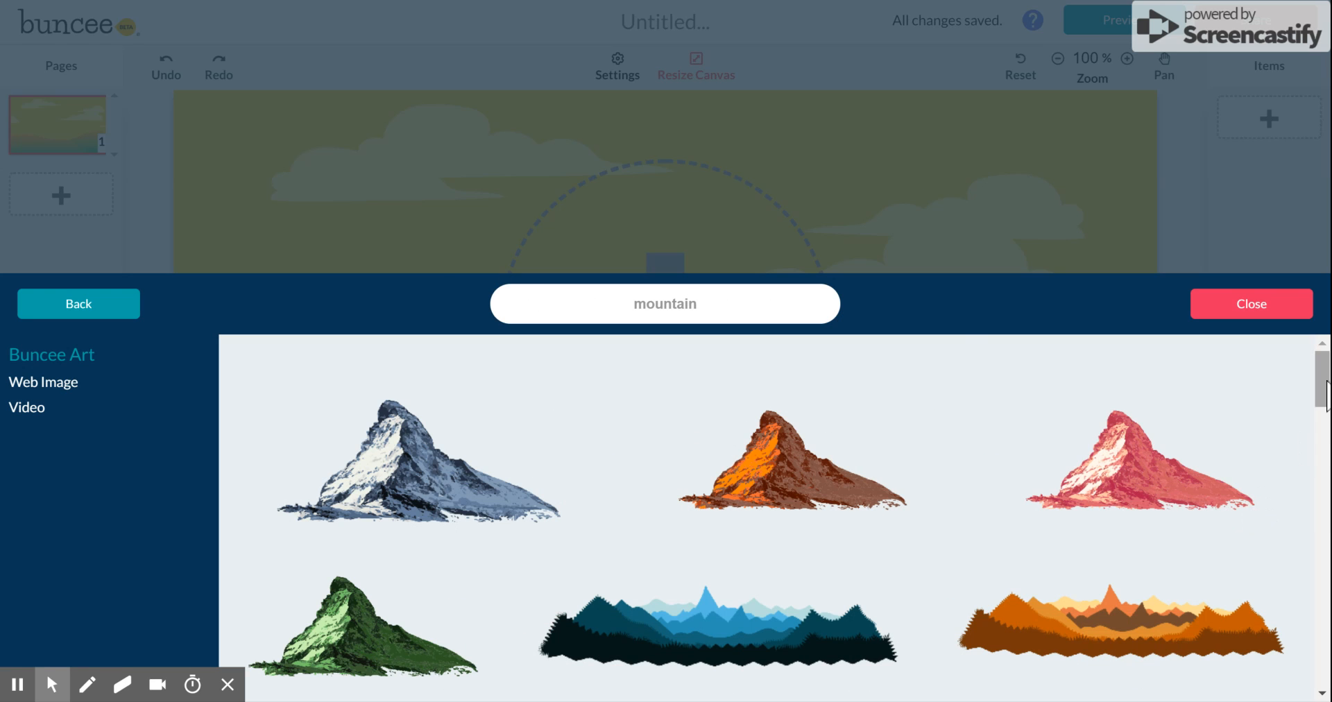
drag(1322, 383, 1322, 574)
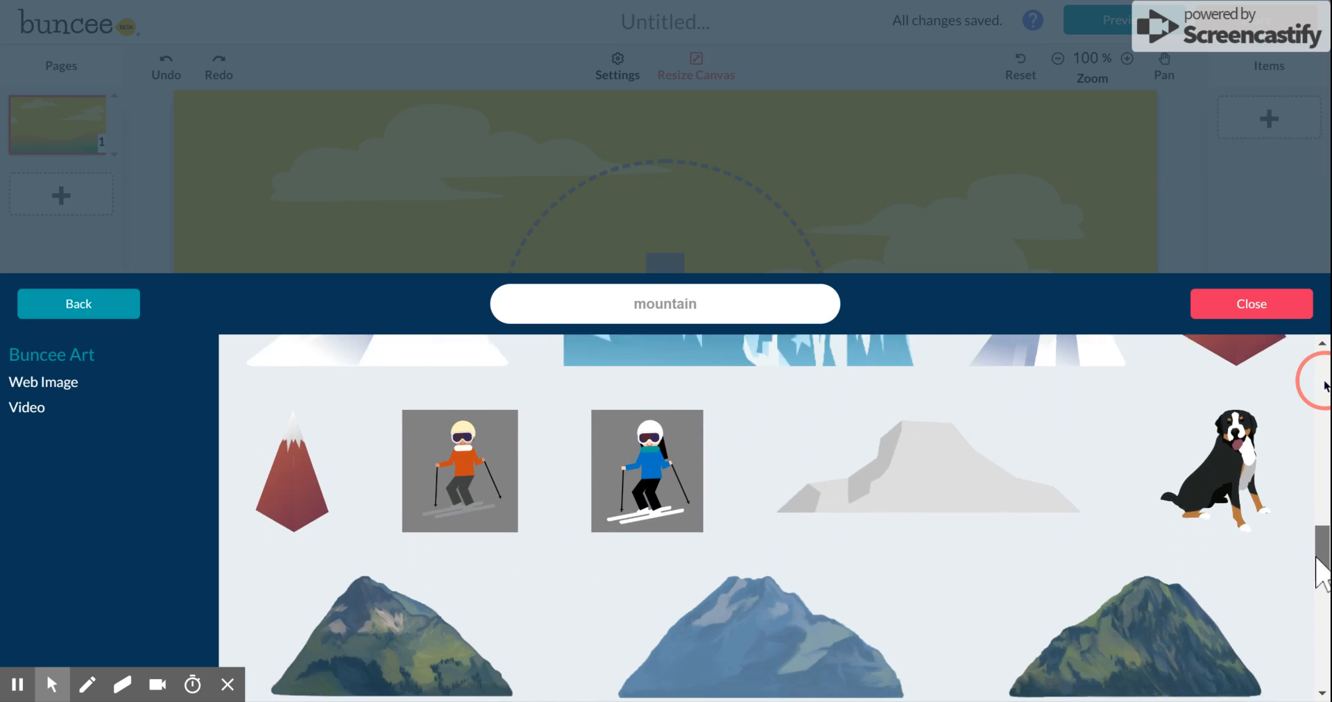
click(1224, 478)
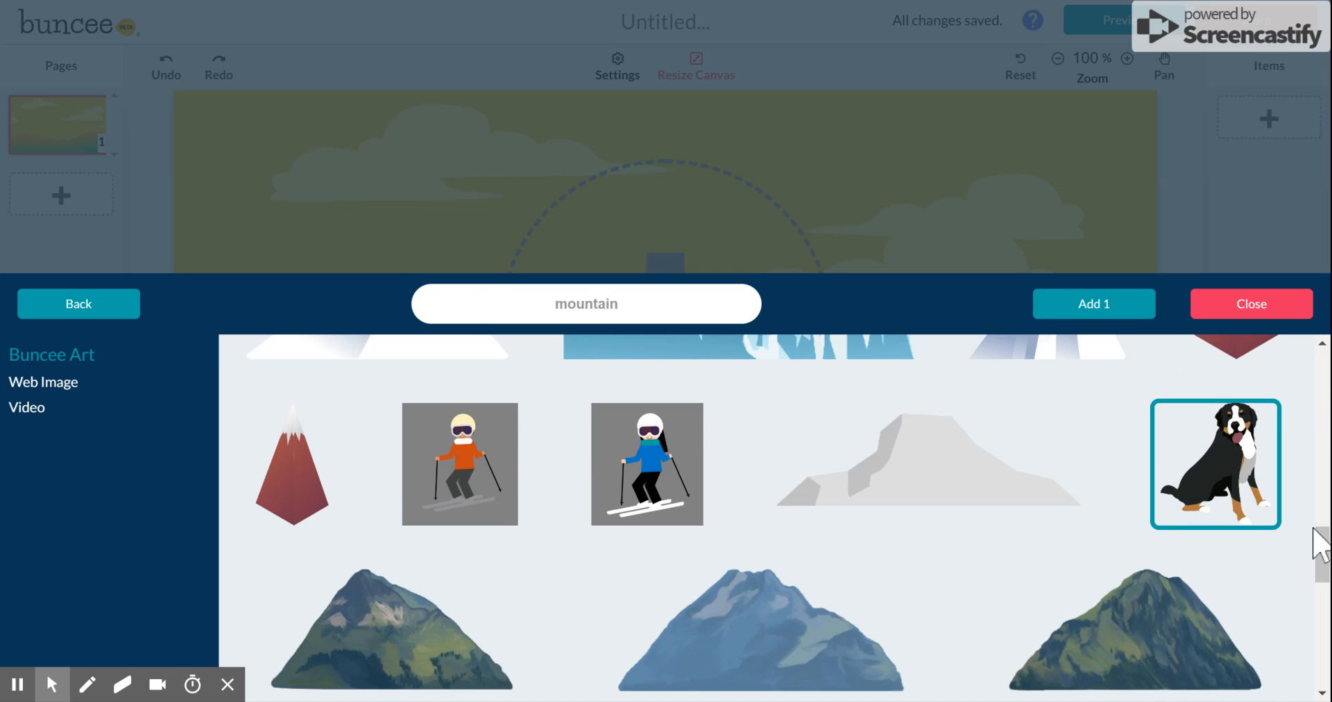
drag(1317, 541, 1321, 667)
click(1066, 324)
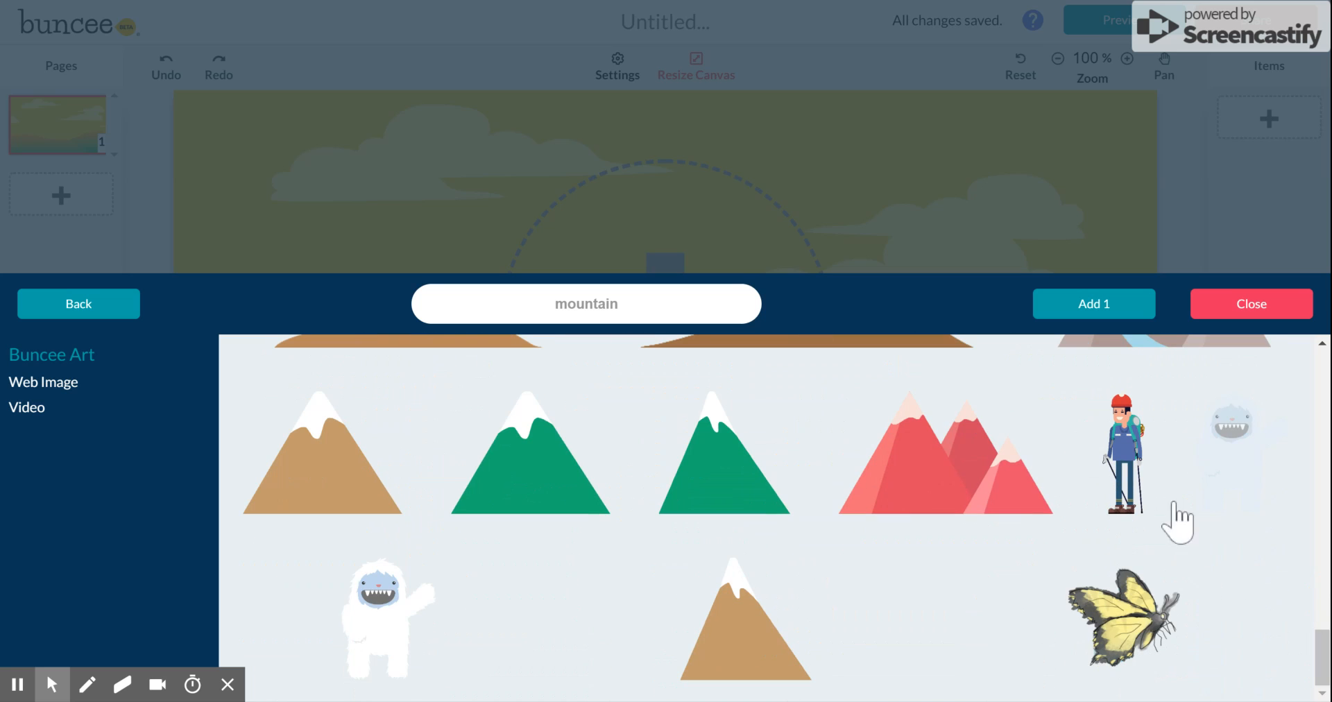
click(1131, 463)
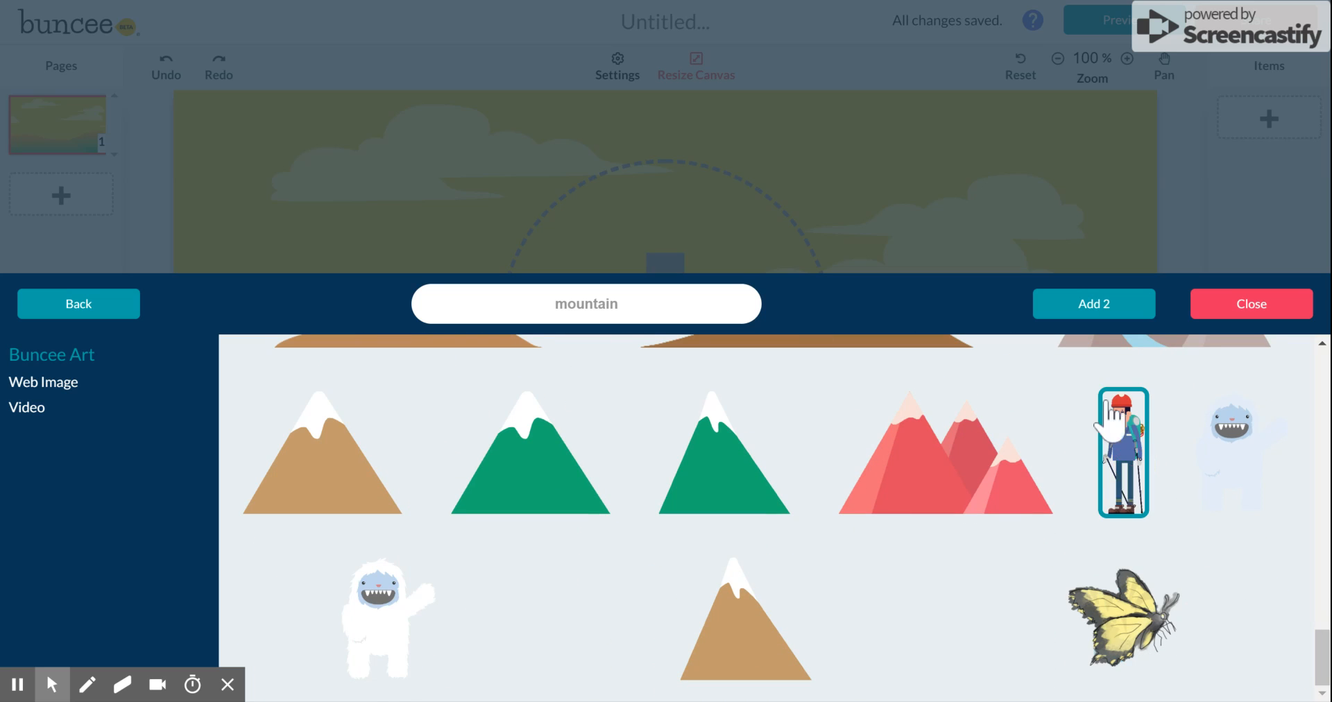
click(1098, 310)
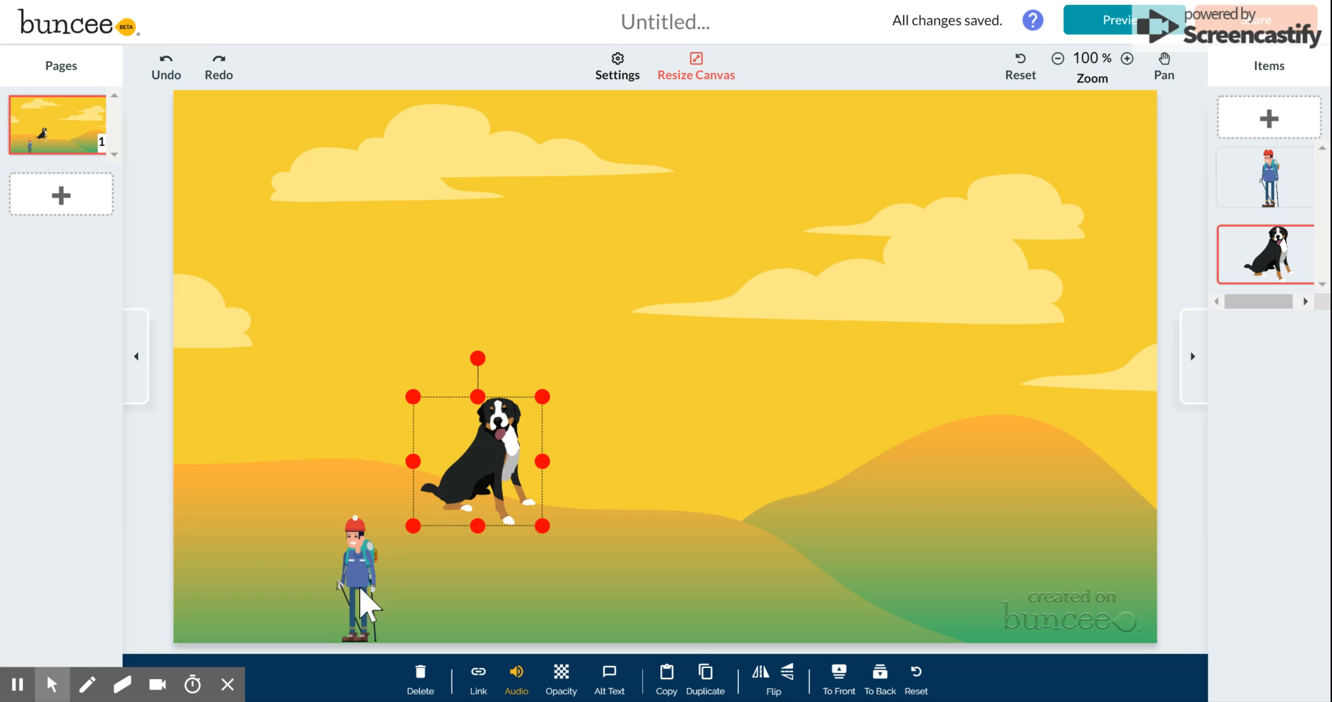
Move the hiker onto the hill to the right of the dog and shrink the dog
drag(366, 607, 631, 457)
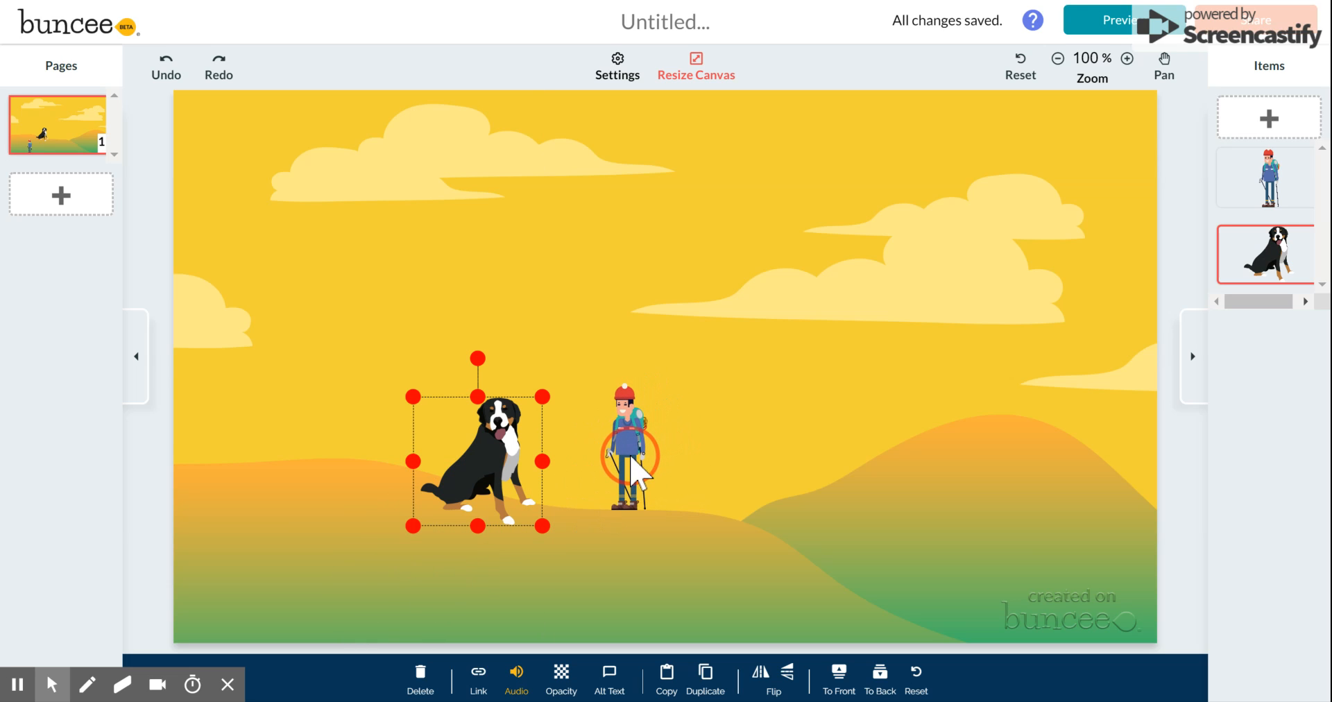
drag(543, 394, 511, 427)
mouse_move(466, 386)
mouse_down()
mouse_move(437, 385)
mouse_move(459, 387)
mouse_up()
Enlarge the hiker and place him directly beside the dog
click(633, 469)
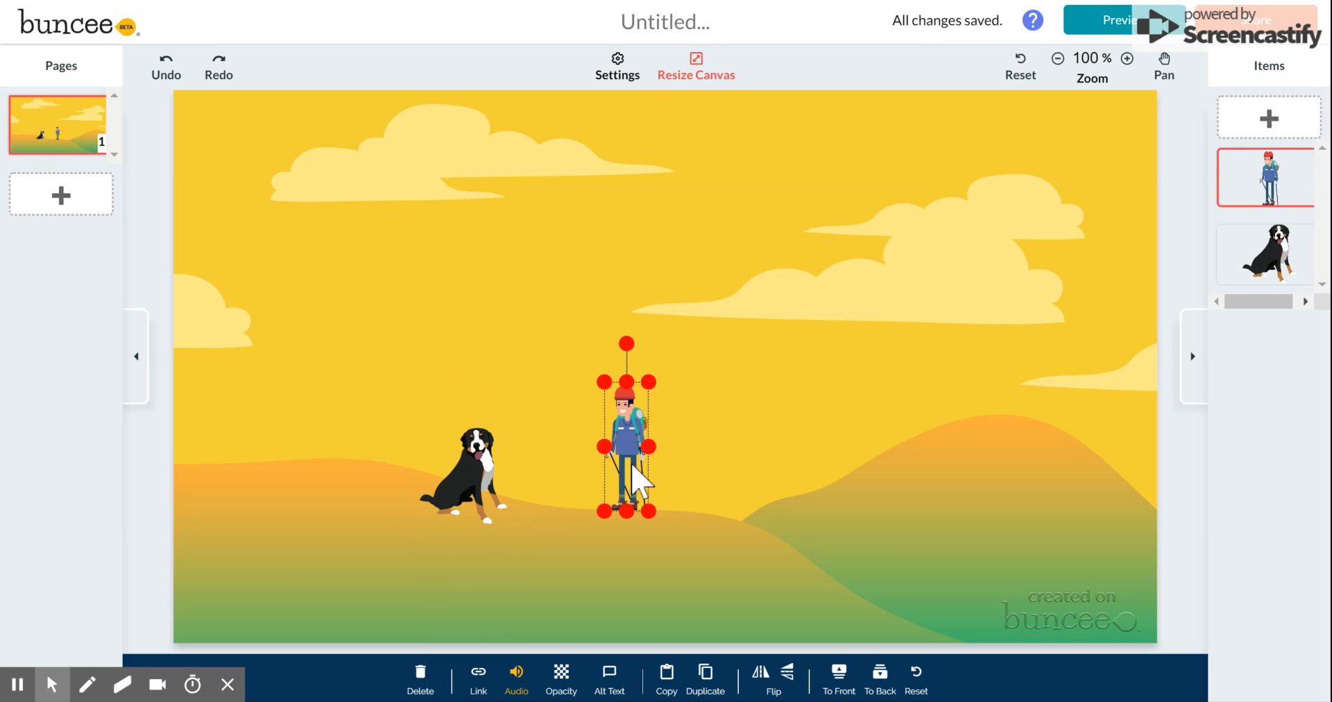
drag(648, 381, 702, 318)
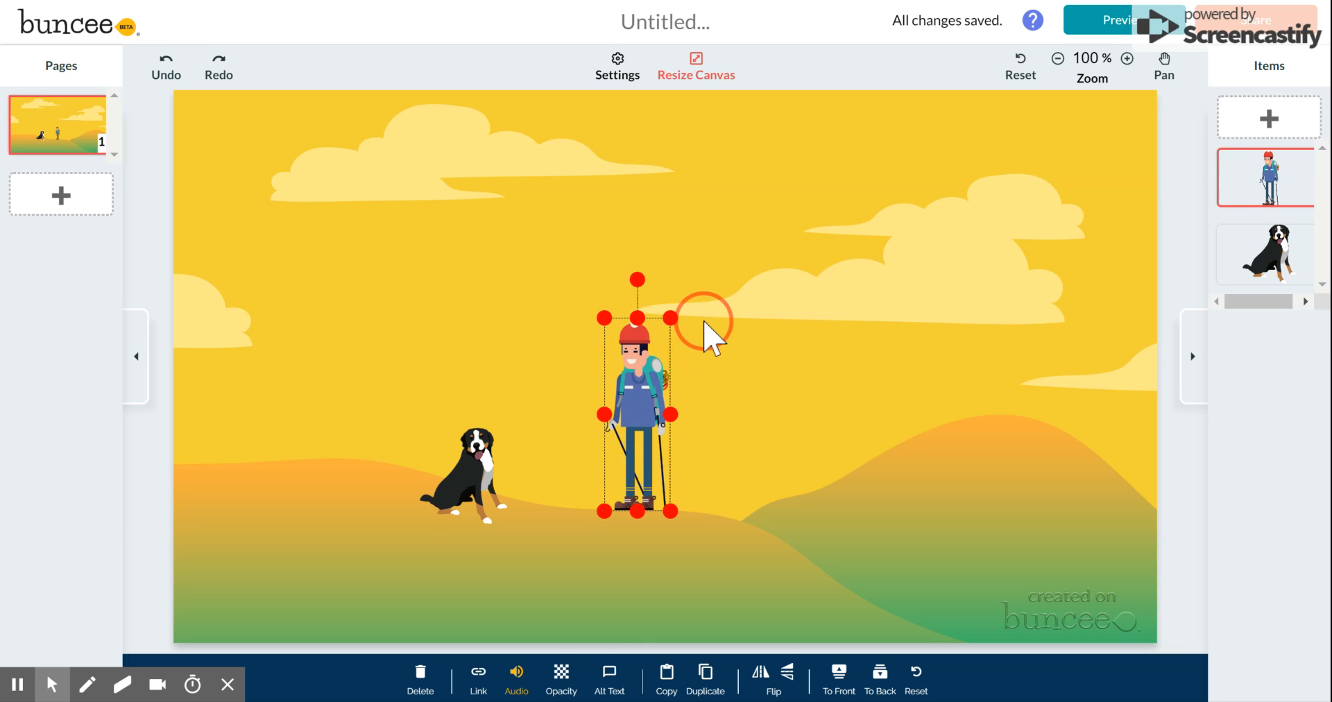
click(614, 375)
drag(614, 374, 522, 382)
click(681, 424)
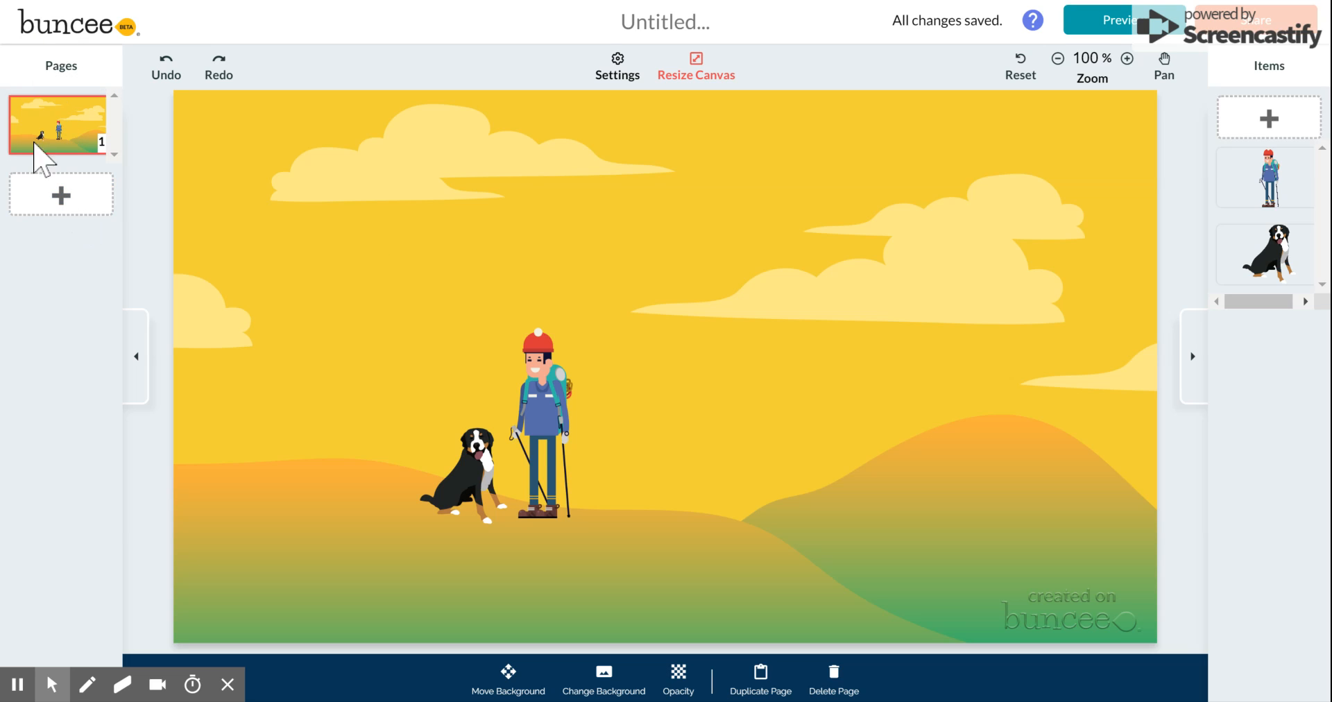
Open the Stitching option for a new page and close its clip search without choosing a clip
click(76, 189)
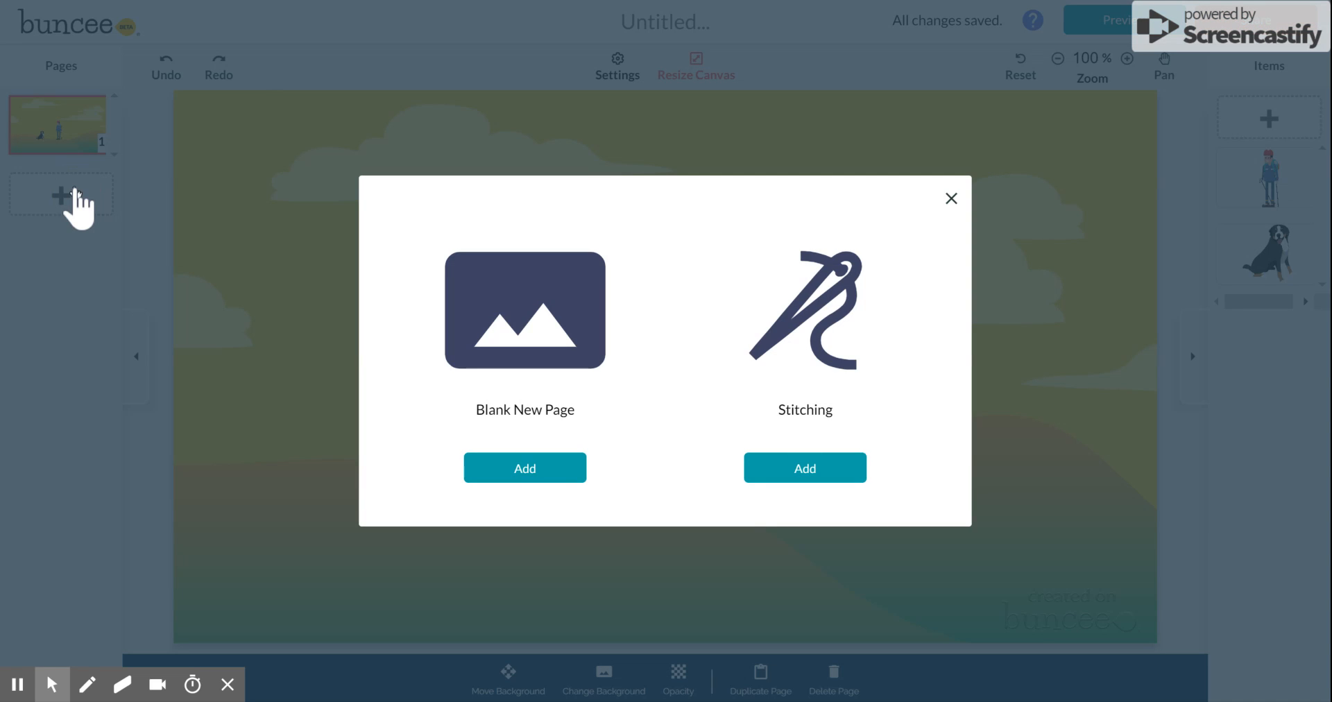
click(544, 470)
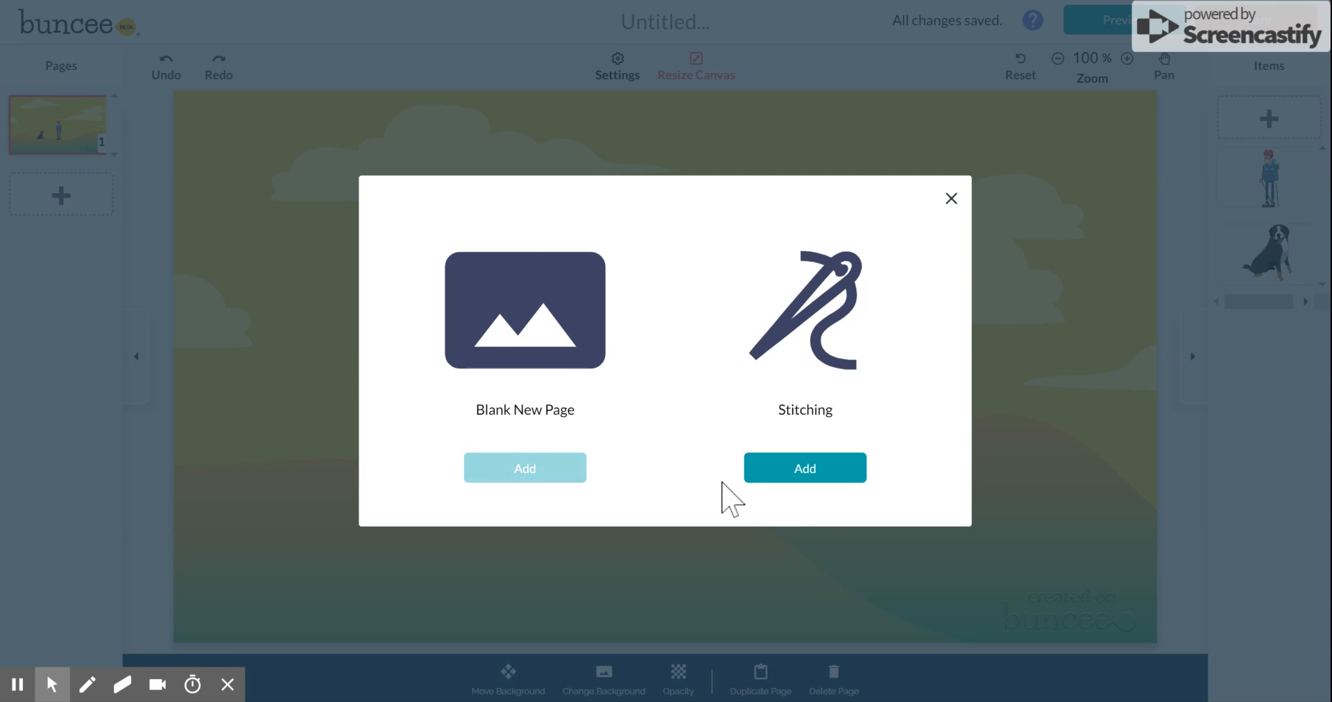
click(810, 471)
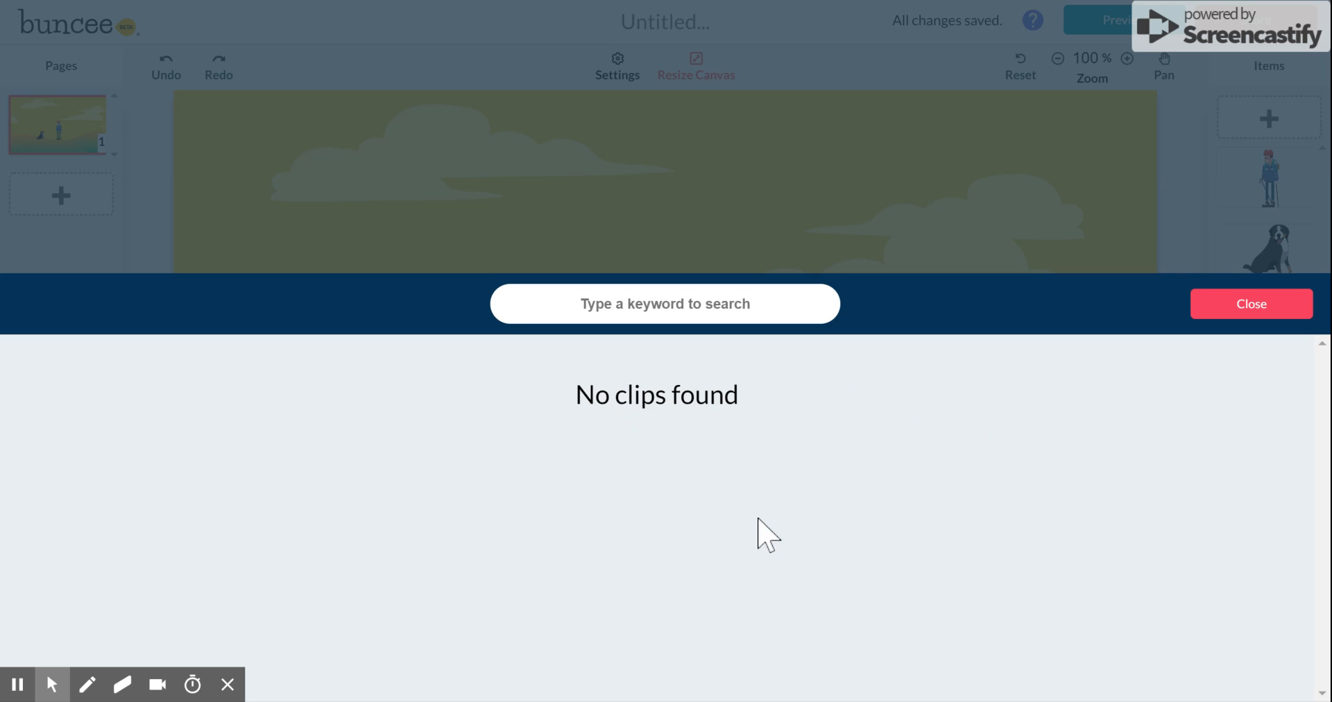
click(1254, 309)
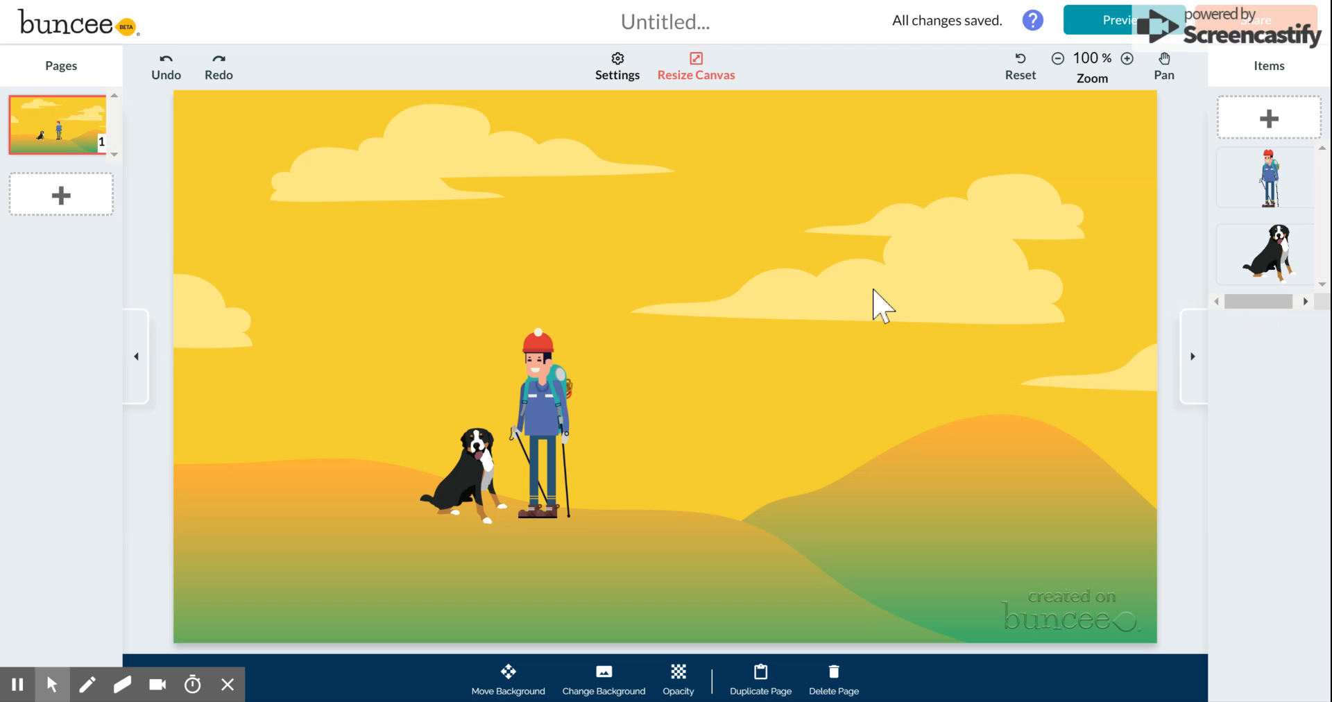
Add a blank new page after the first one and duplicate it to make a third page
click(56, 201)
click(540, 475)
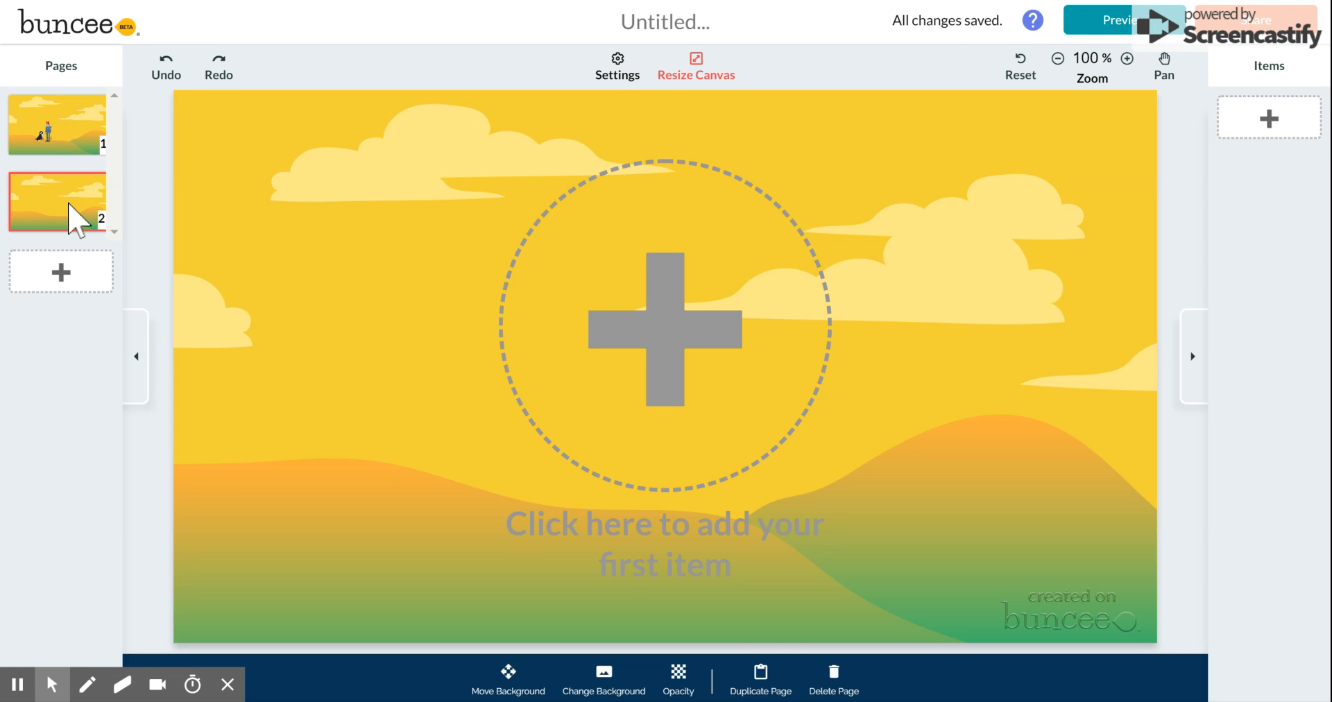
click(64, 274)
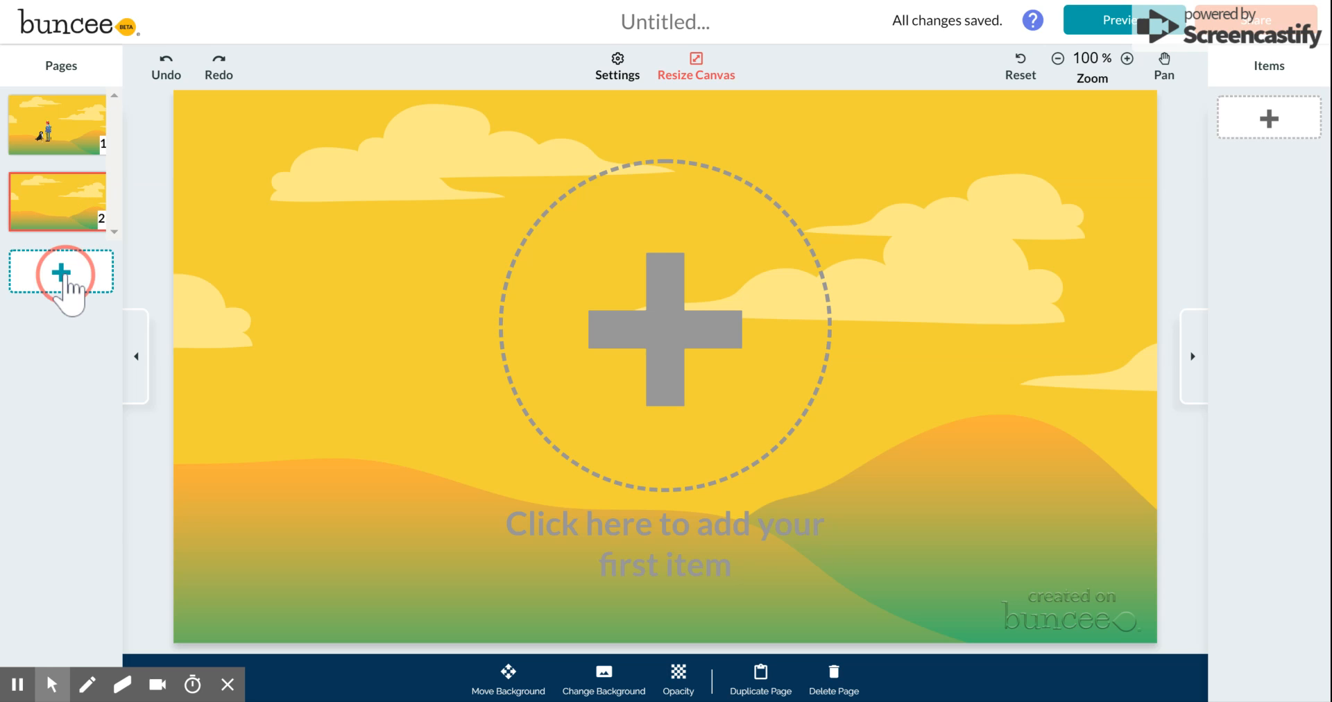
click(951, 199)
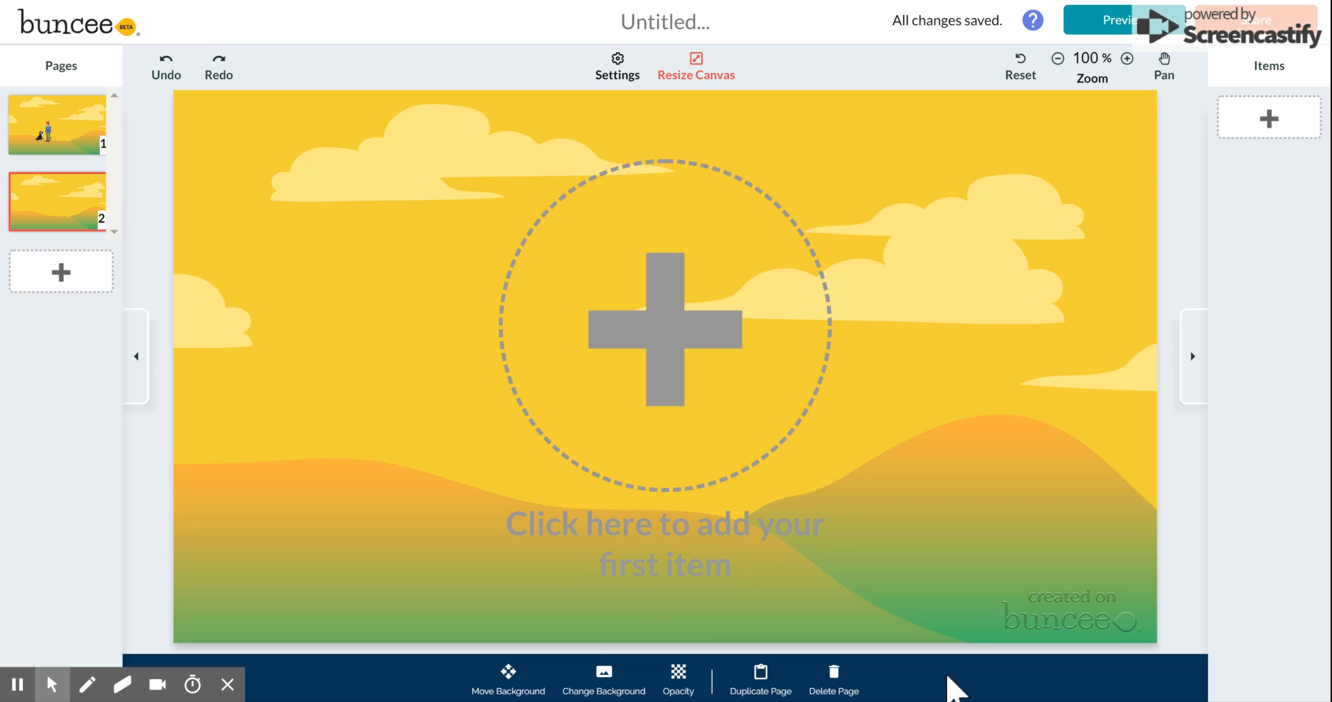
click(763, 683)
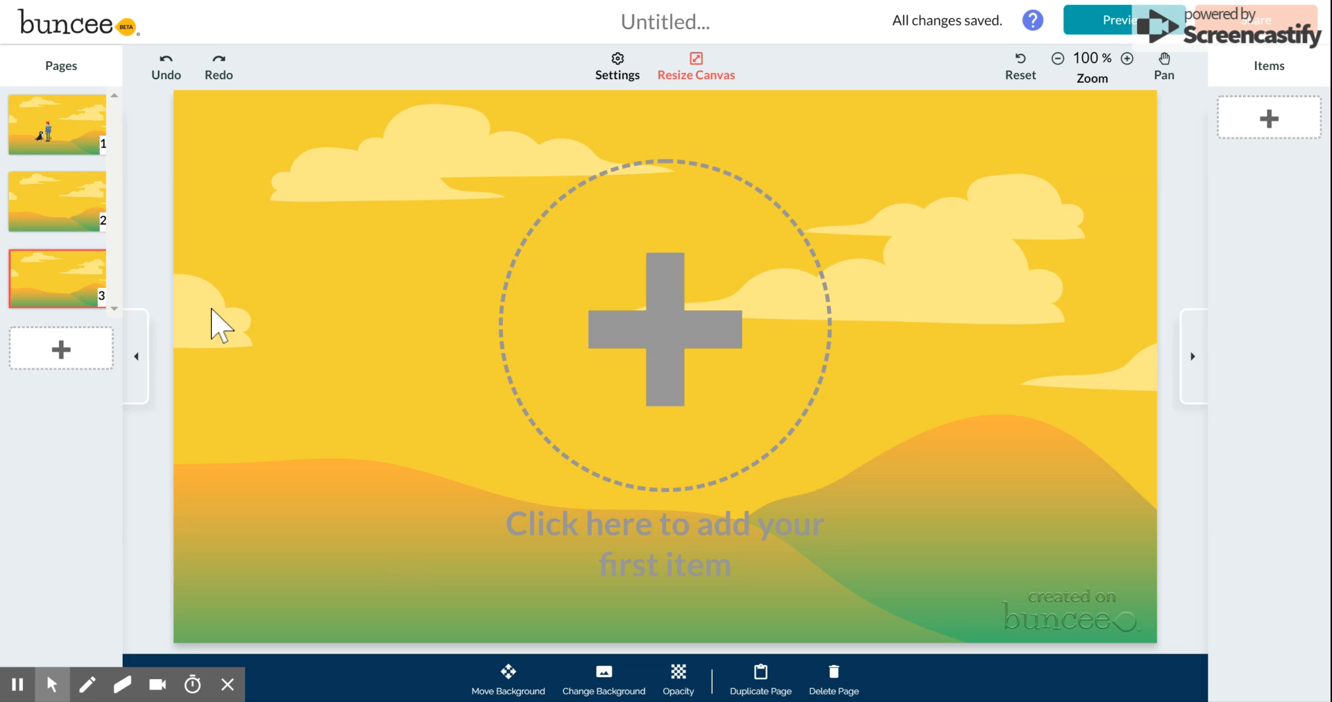
Return to the first page and look over the item types that can be added, leaving the page as is
click(51, 132)
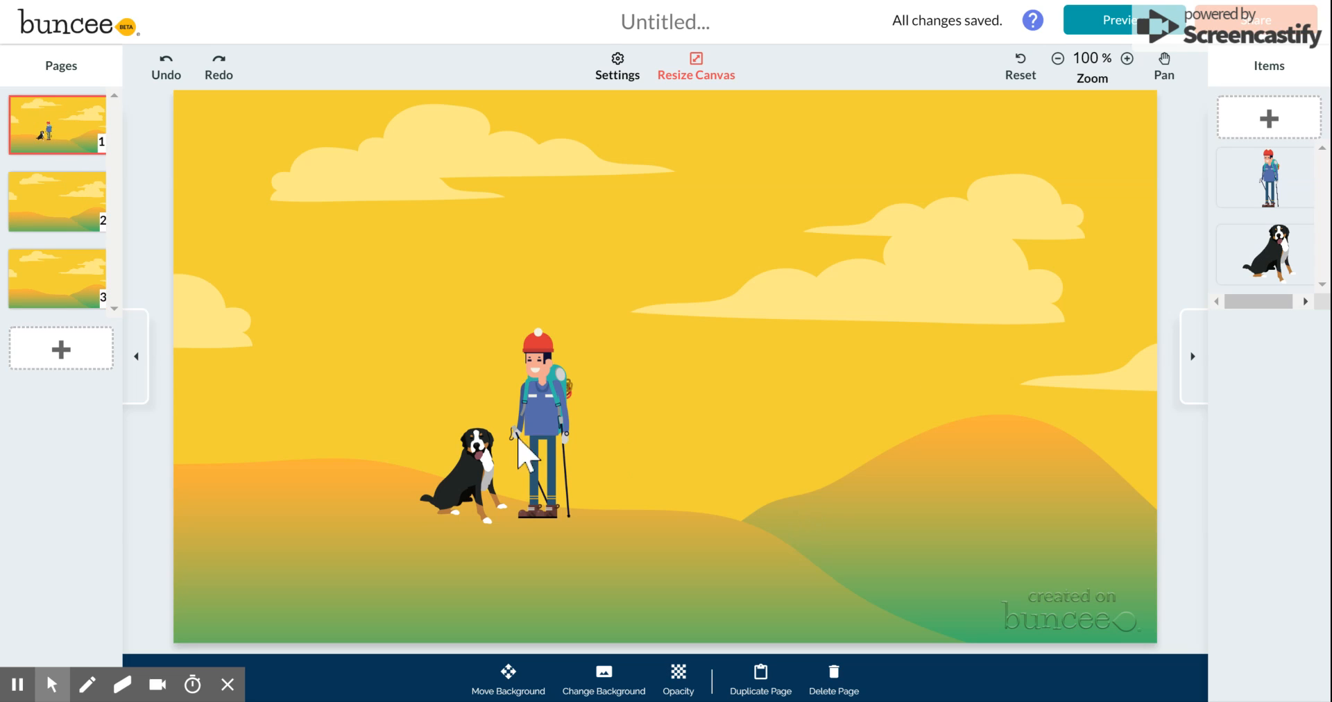
click(1269, 119)
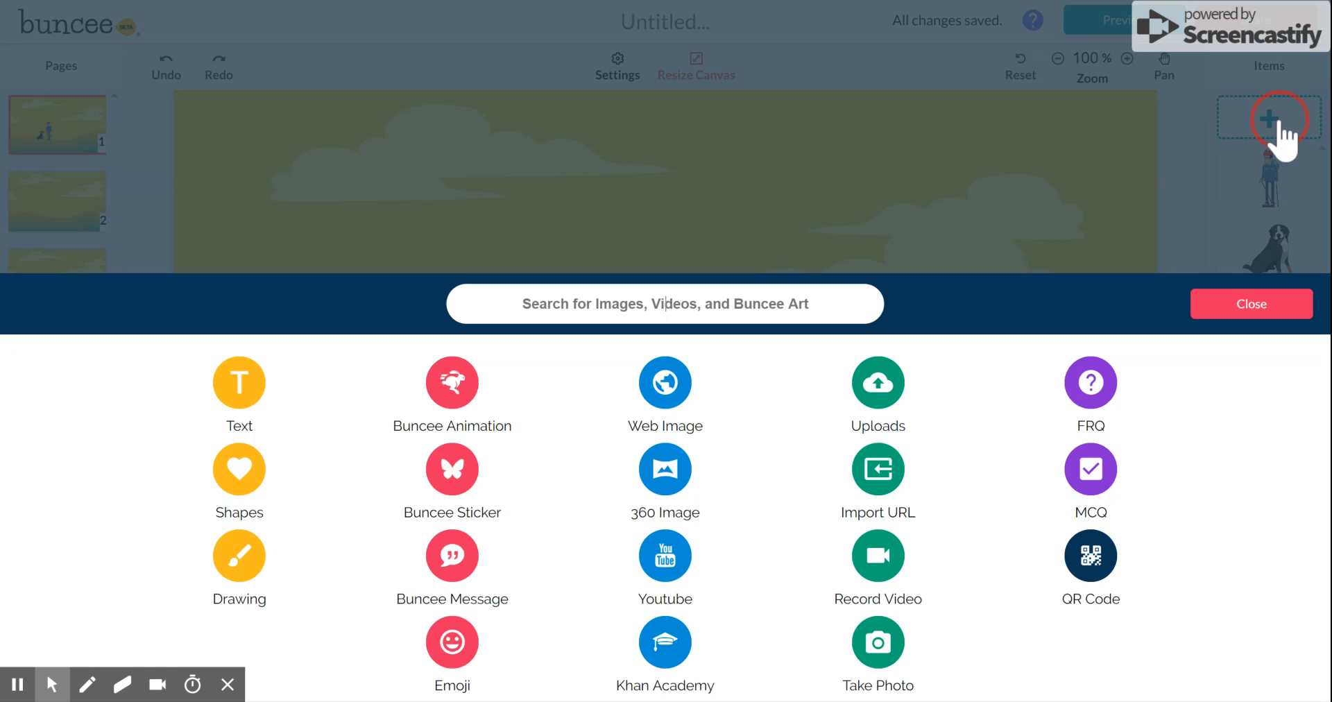
click(1222, 307)
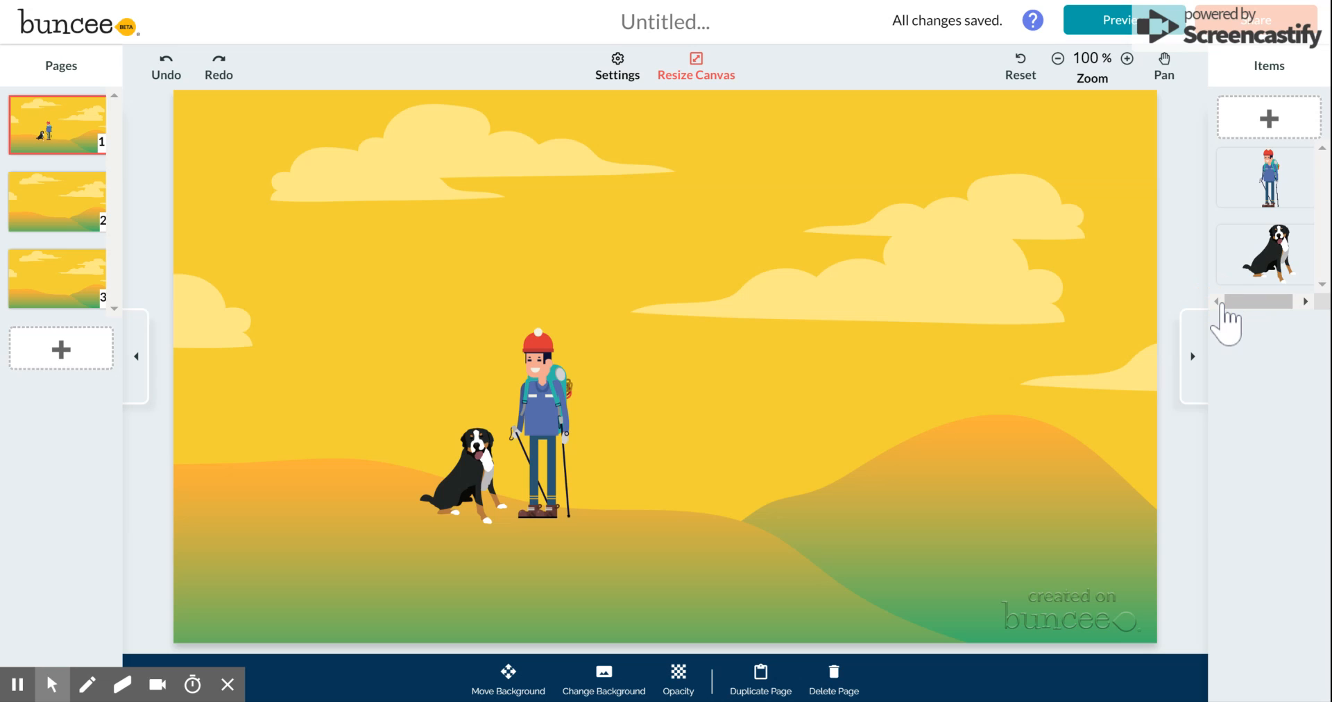
Preview the Buncee, giving it the title "Mountain"
click(1103, 21)
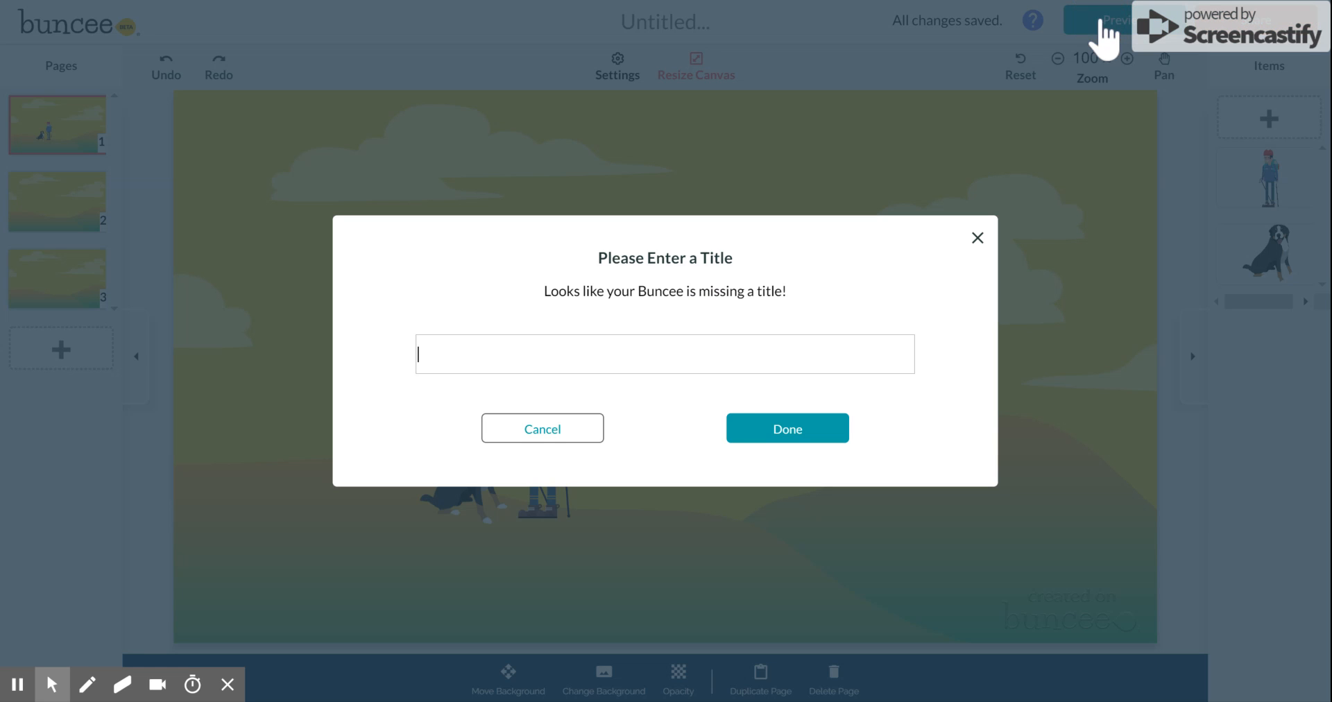
text(Mountain)
click(751, 429)
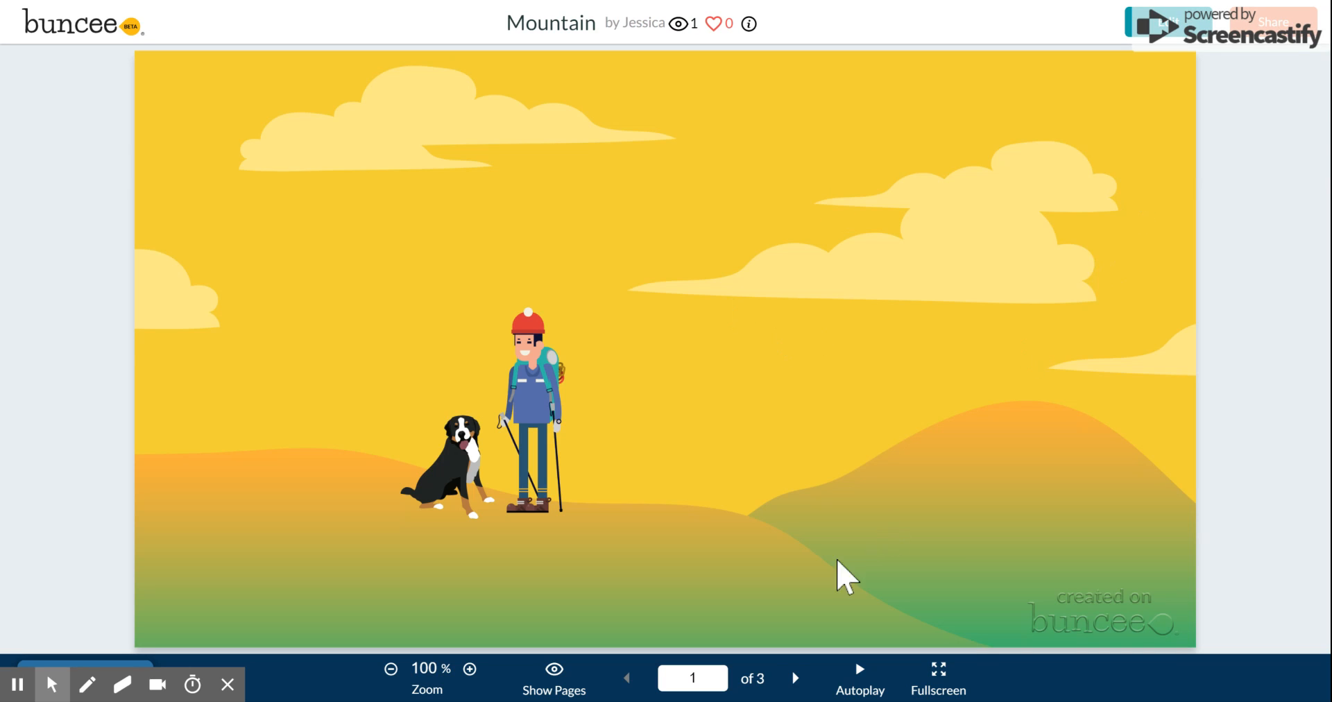
Page forward to page 3 and back to page 1 in the preview, and start Autoplay
click(804, 672)
click(805, 673)
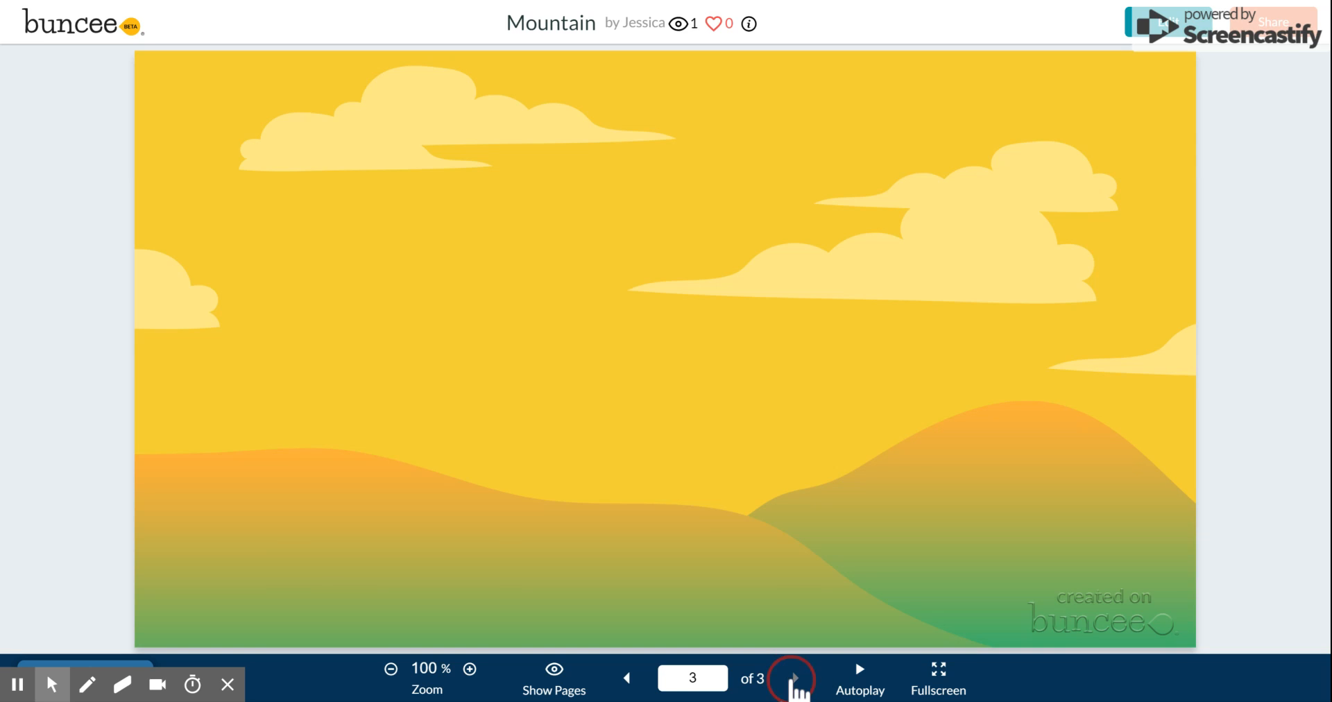
click(623, 674)
click(622, 674)
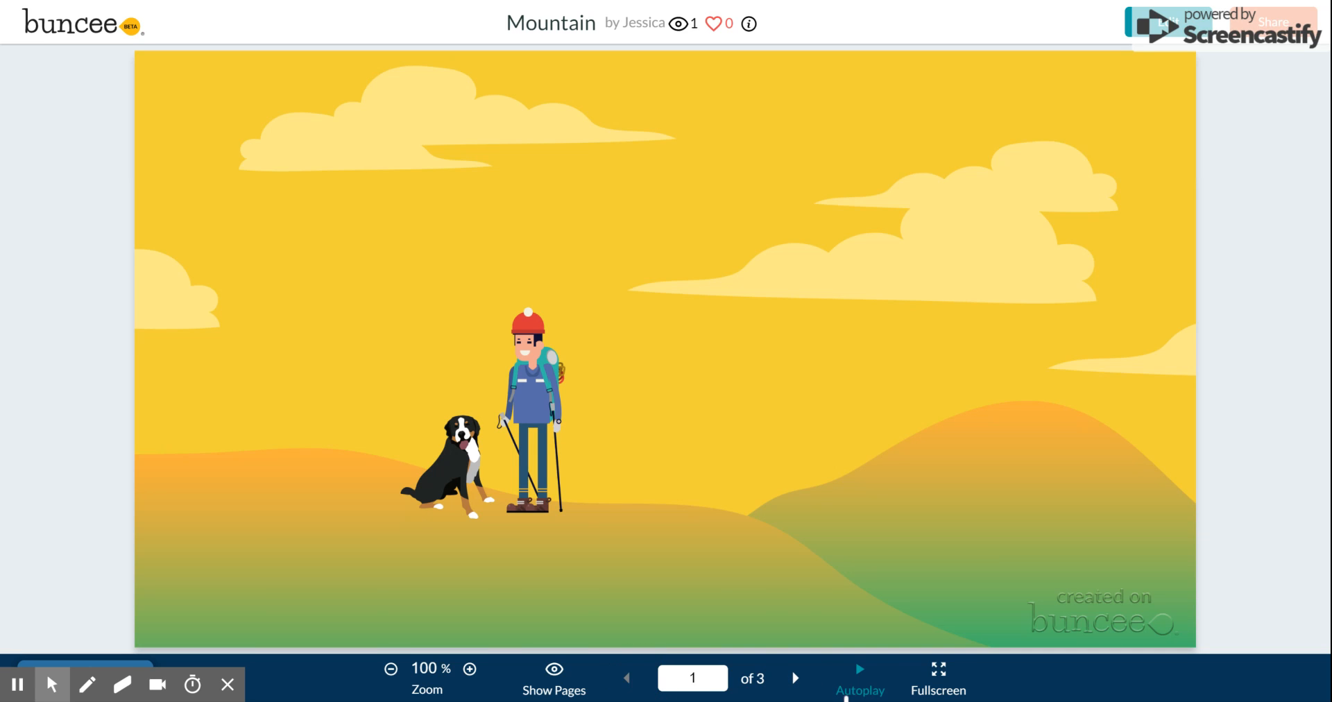
click(859, 683)
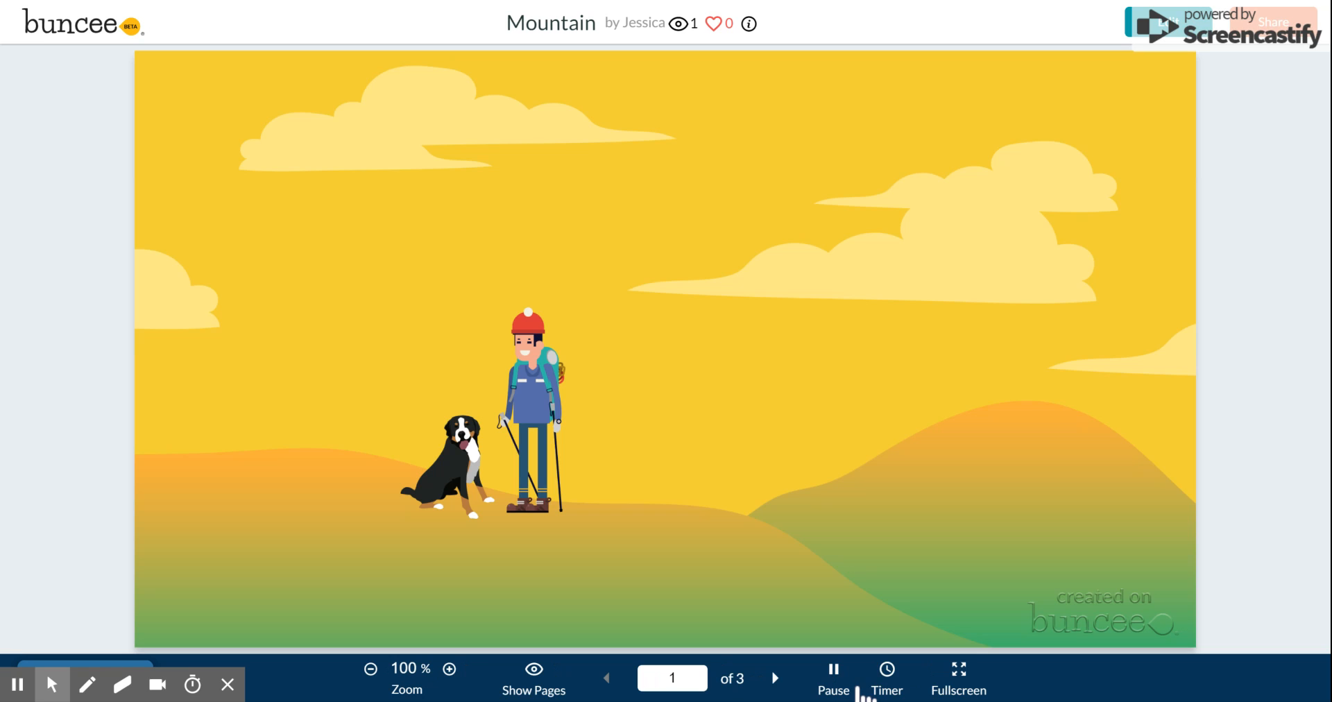